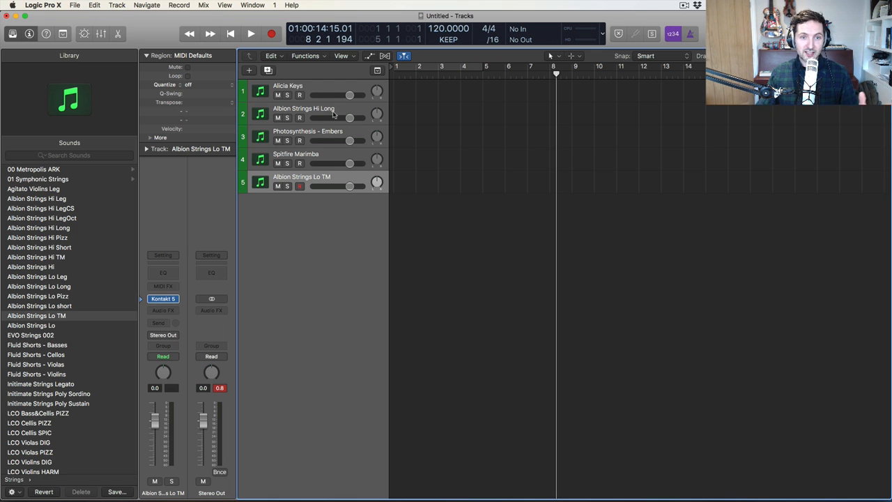
- Draw an empty MIDI region at bar 1 on the Alicia Keys track and extend it to four bars
left_click(313, 87)
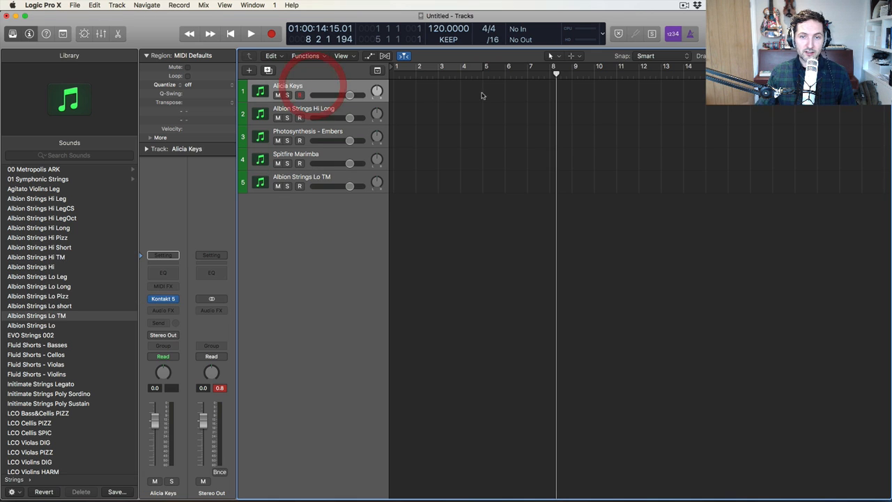
right_click(420, 100)
left_click(420, 94)
key("t")
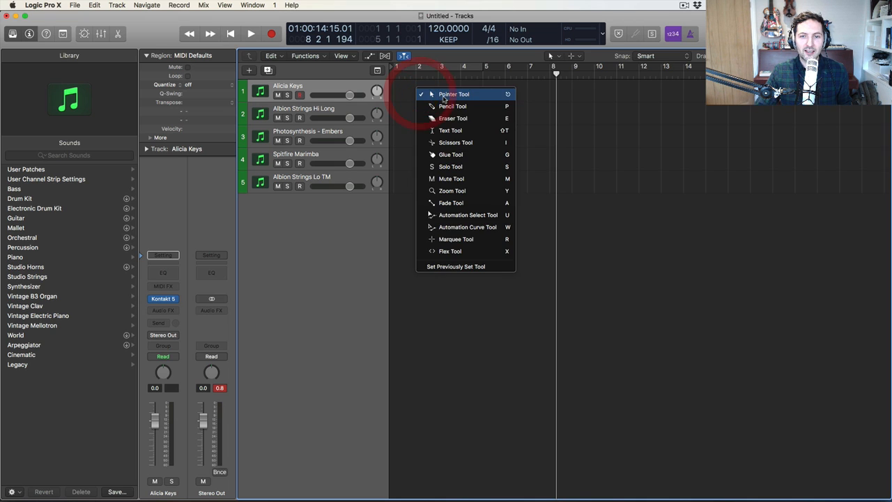
left_click(453, 106)
left_click(408, 90)
key("t")
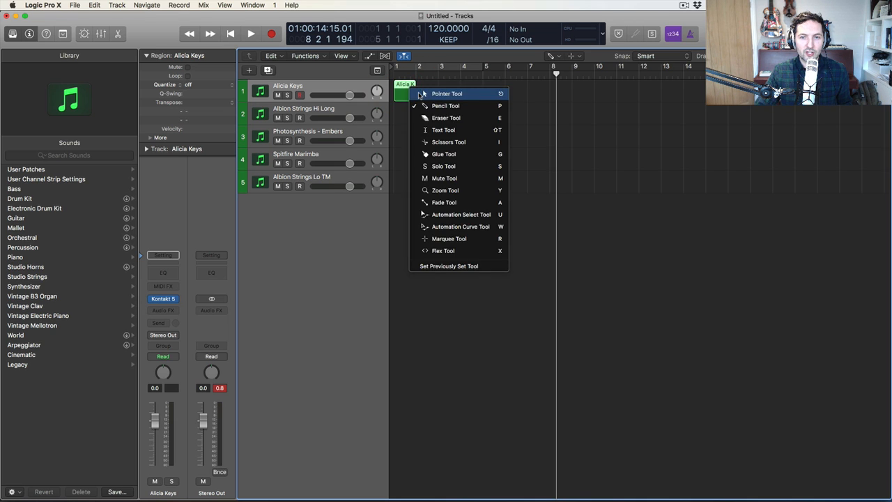
left_click(416, 100)
left_click_drag(416, 98, 480, 91)
- Open the Alicia Keys region in the Piano Roll and place a one-bar C2 note at position 1 1 1 1
double_click(446, 94)
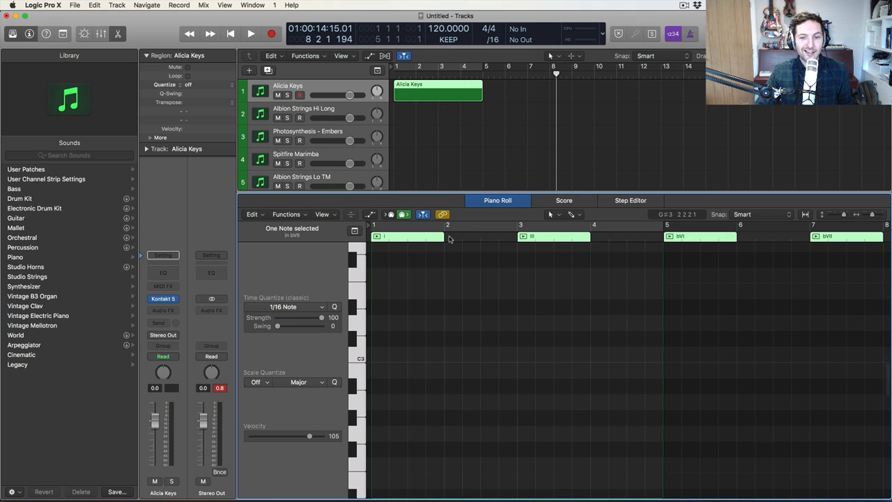
key("t")
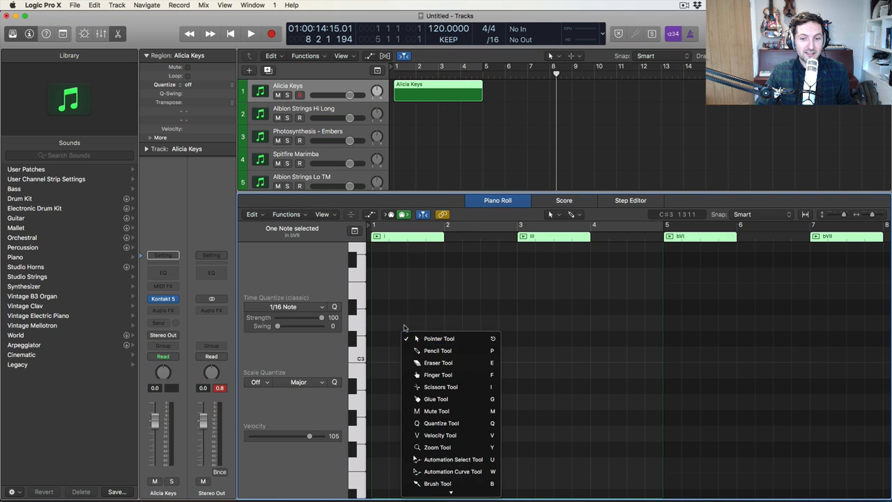
left_click(418, 351)
scroll(409, 360, "down", 3)
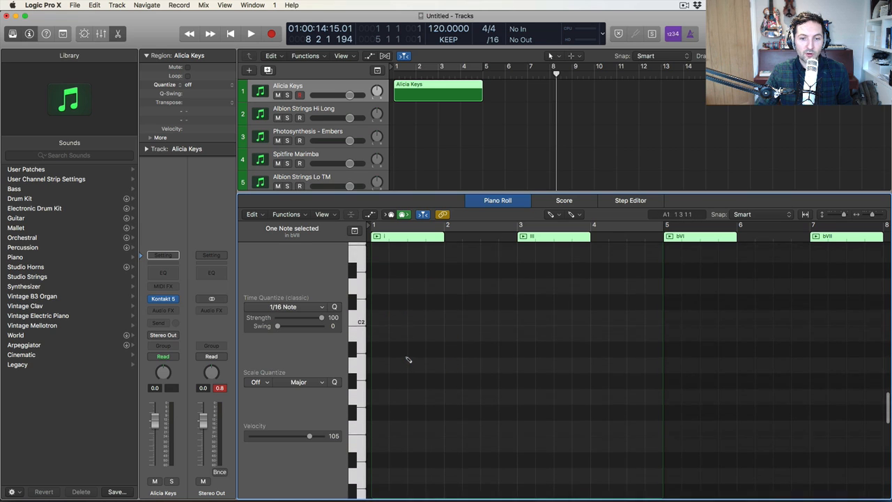
left_click(380, 360)
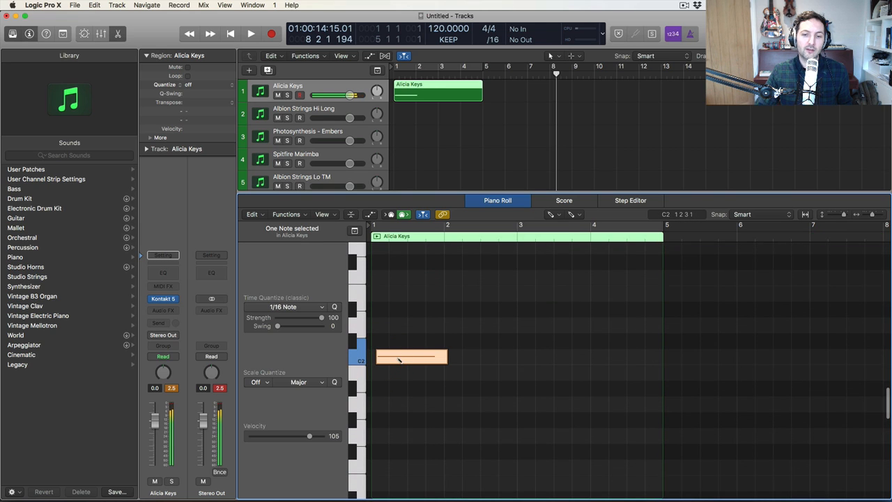
key("t")
left_click(416, 356)
left_click(391, 357)
left_click_drag(390, 357, 385, 358)
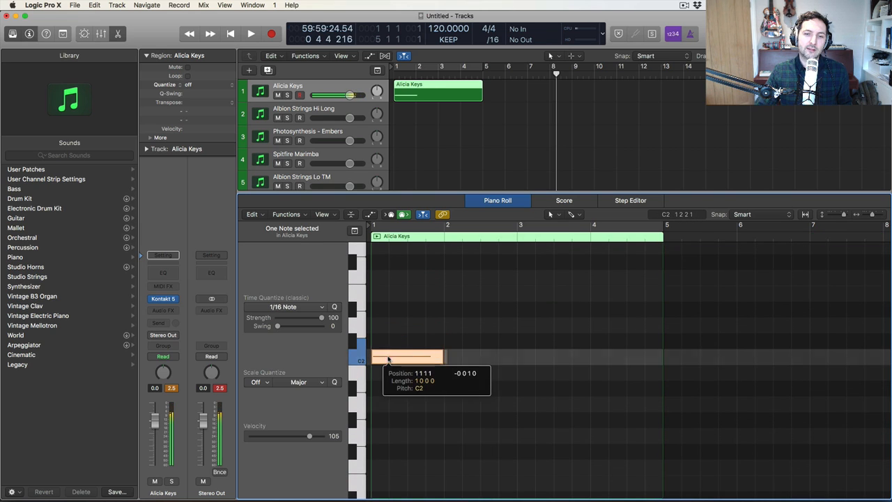
left_click(434, 335)
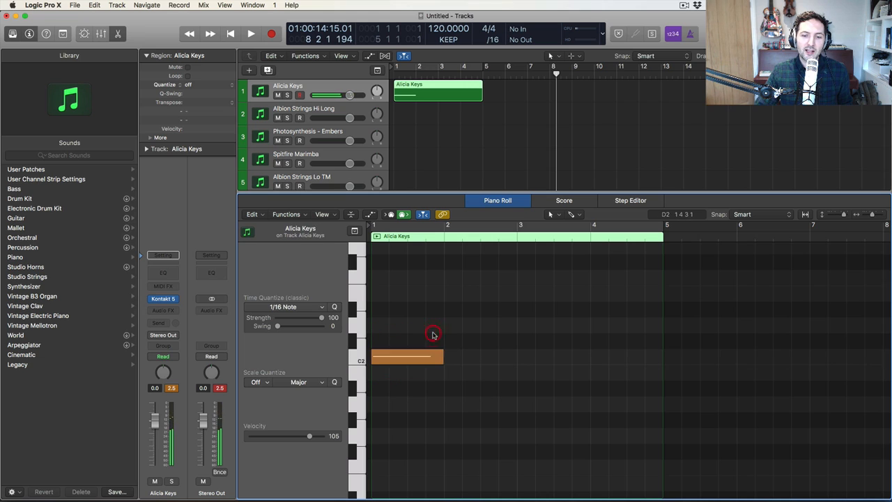
- Turn off MIDI Out in the Piano Roll so that notes are not sounded while editing
left_click(403, 215)
left_click(408, 356)
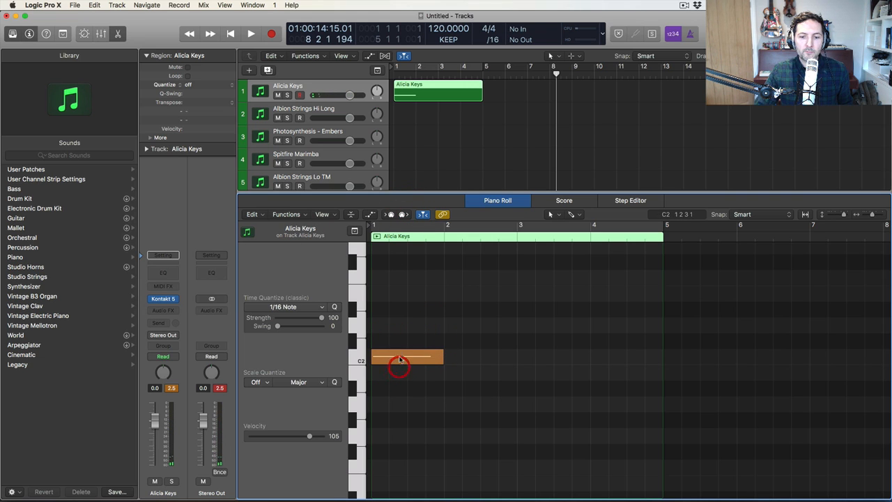
left_click(408, 315)
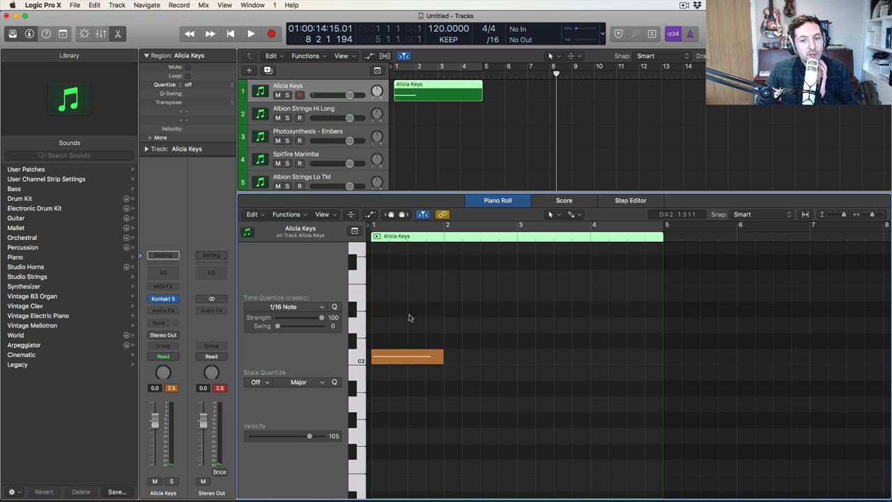
left_click(427, 358)
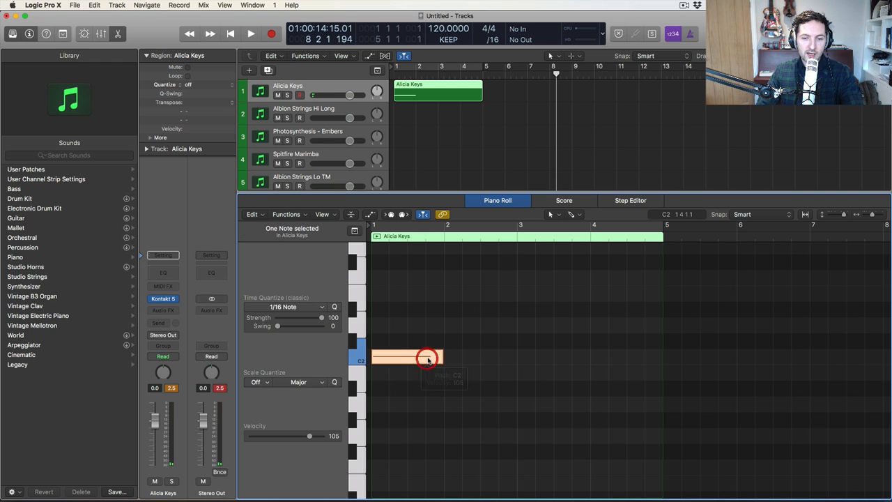
left_click(400, 332)
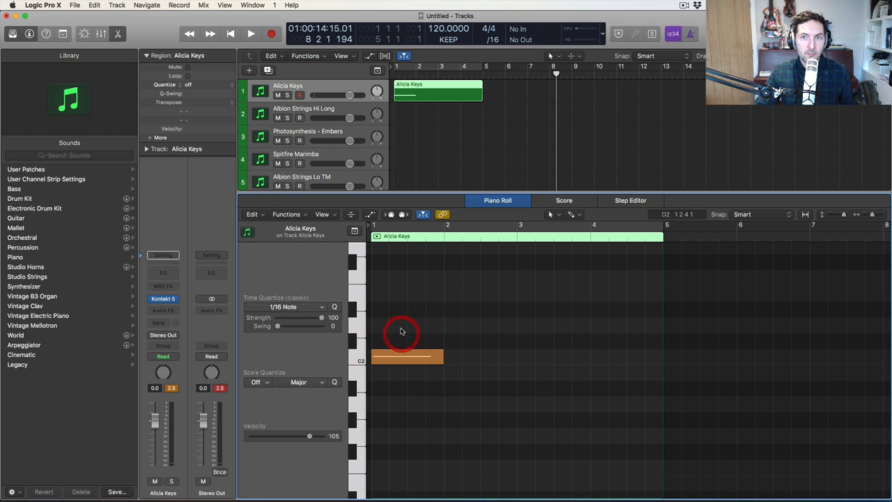
- Lower the C2 note to A1 and duplicate it at bar 3
left_click_drag(401, 358, 394, 407)
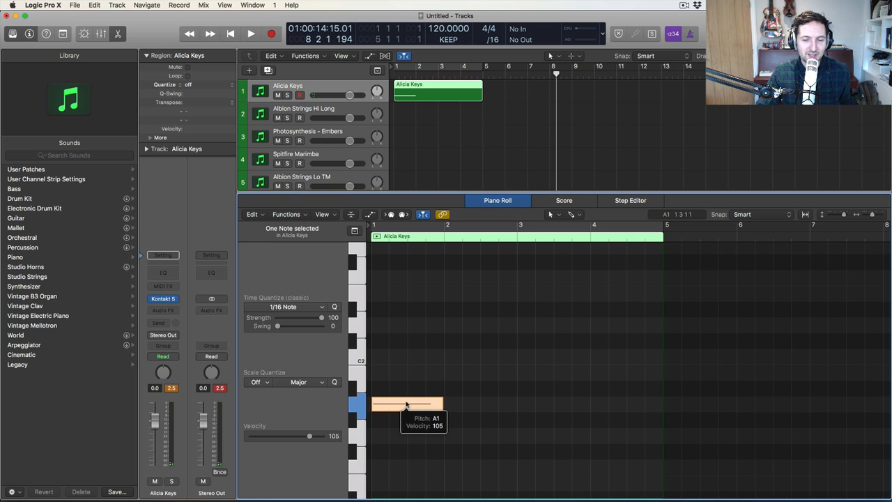
left_click(398, 370)
left_click(395, 403)
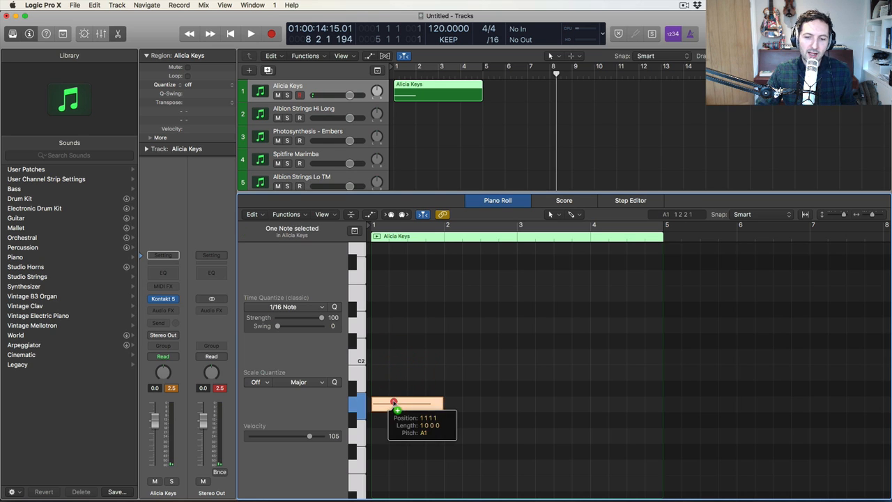
left_click_drag(394, 402, 540, 407)
left_click(548, 354)
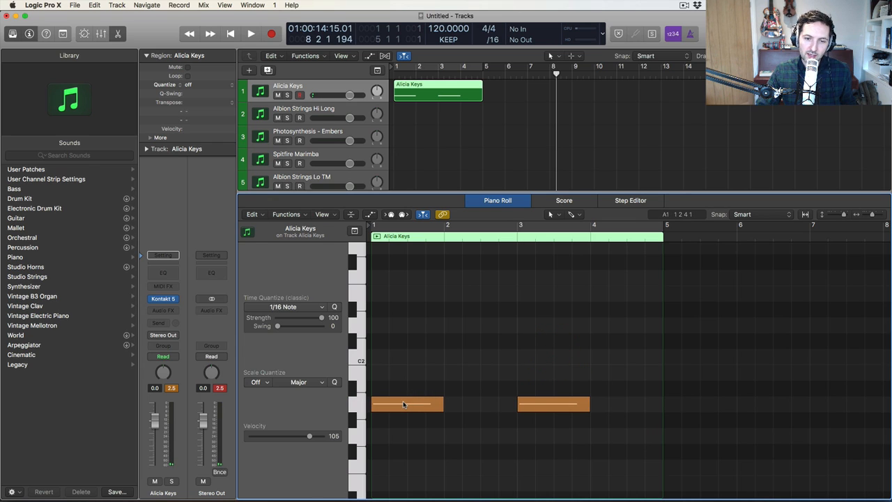
- Move the bar 3 copy to E2 in bar 1 and add copies at A2, C3 and E3 to complete the chord
left_click(403, 404)
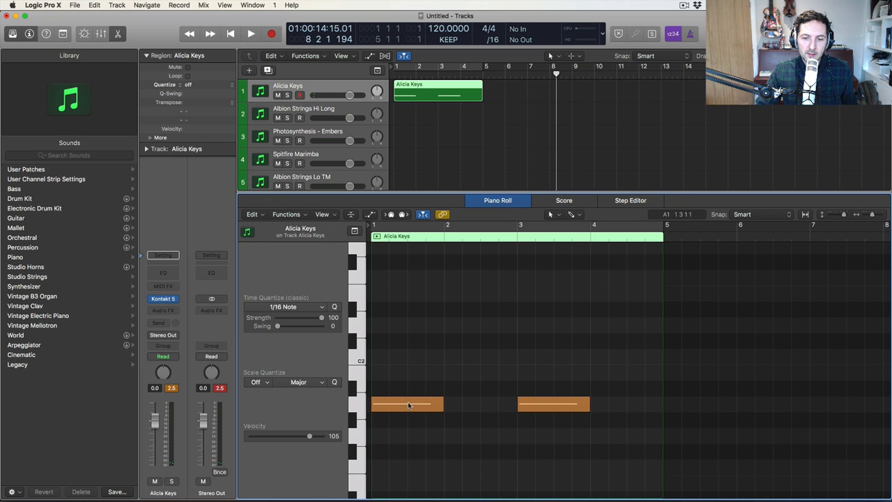
left_click_drag(542, 404, 395, 296)
scroll(394, 296, "up", 3)
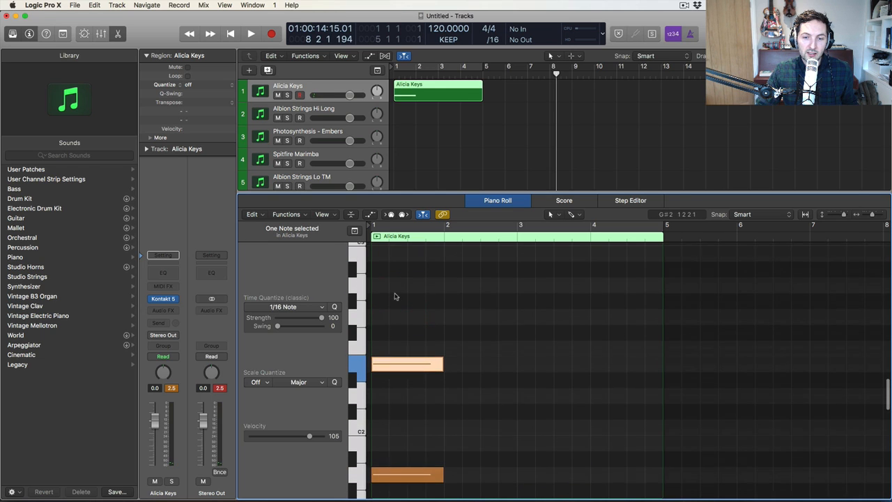
left_click_drag(395, 364, 389, 291)
left_click(382, 313)
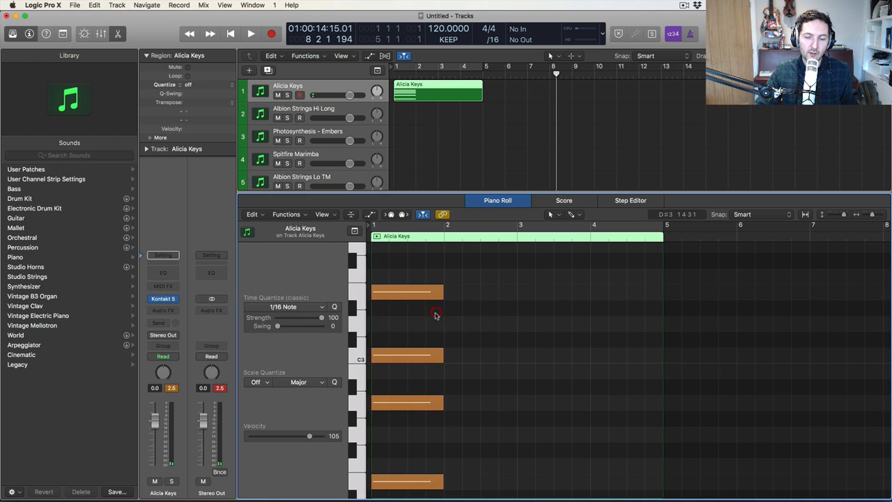
- Turn the Piano Roll's MIDI Out on and play back the chord
left_click(402, 213)
key("space")
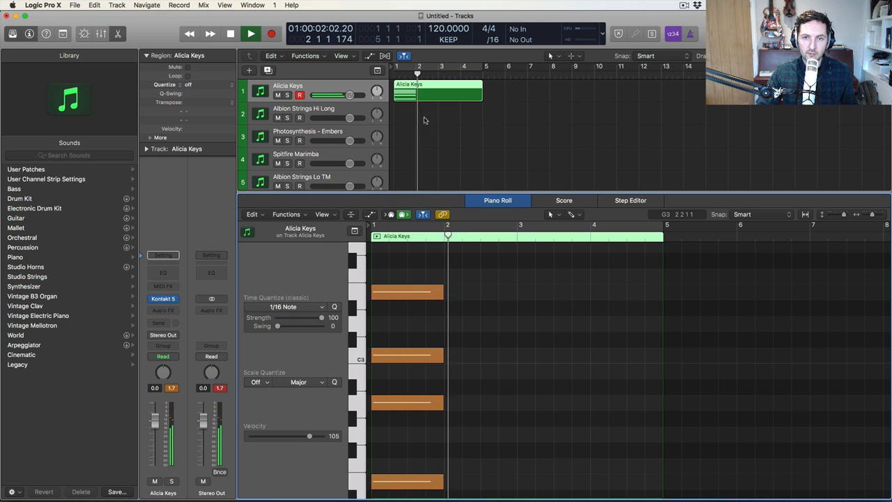
key("space")
- Lengthen all the chord notes to the end of the region at bar 5
left_click(430, 240)
left_click_drag(442, 292, 659, 303)
left_click(421, 264)
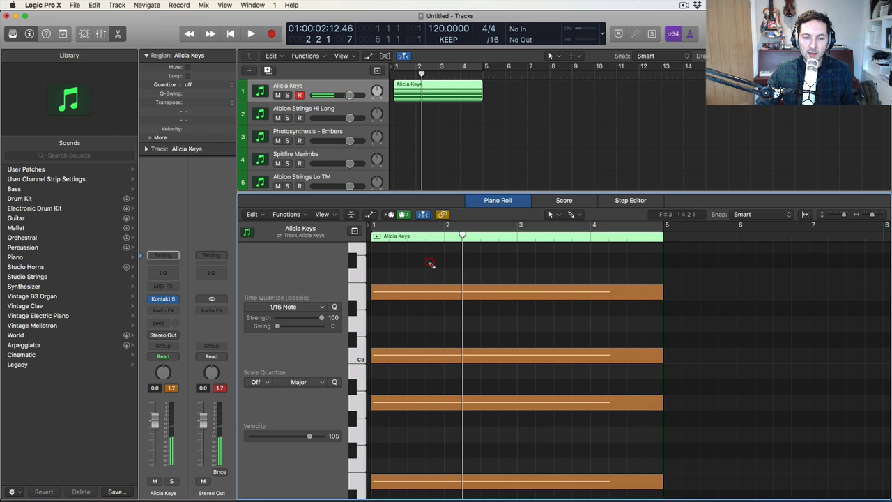
- Set the velocity of all the chord notes to 36 and play the chord from the start
key("super+a")
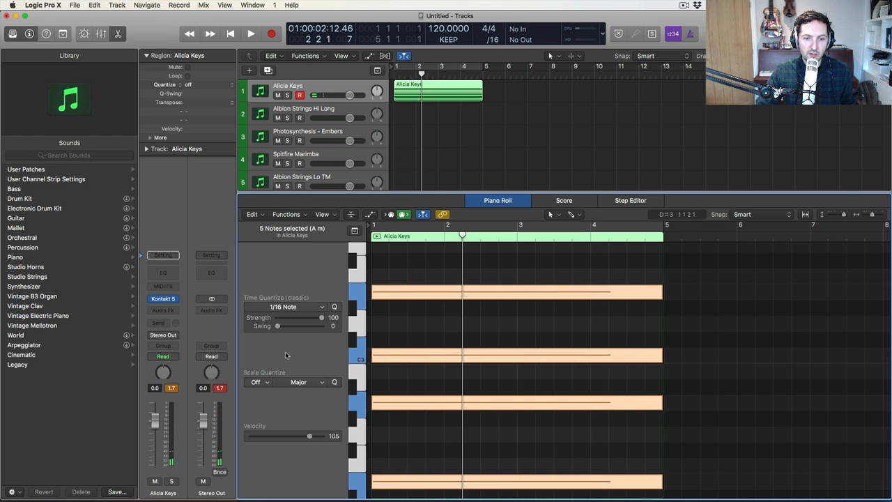
left_click_drag(309, 436, 271, 436)
key("Return")
key("space")
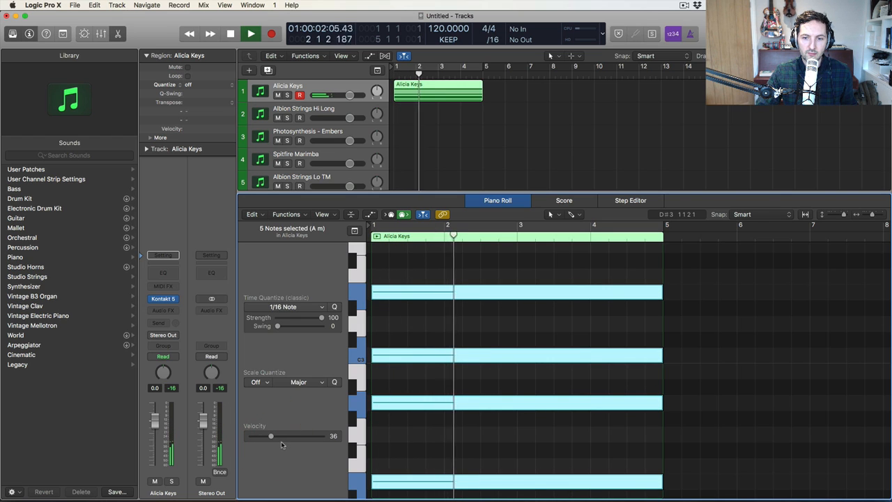
key("space")
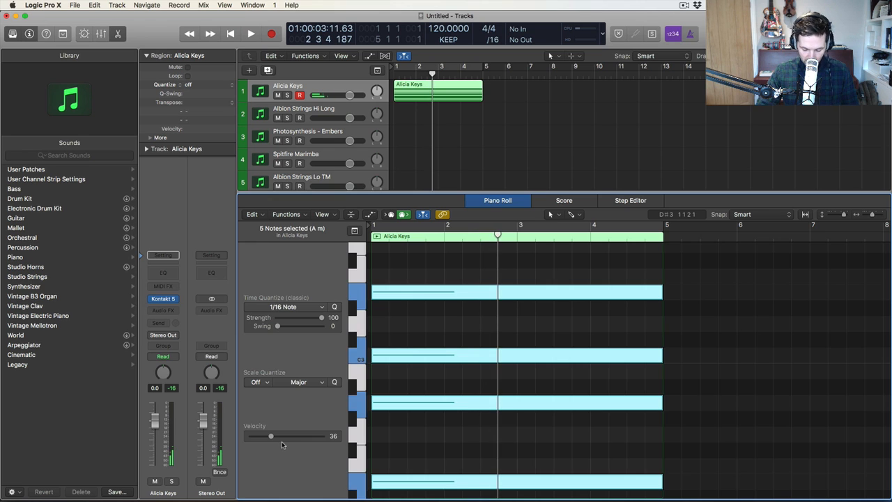
- Close the Piano Roll, copy the Alicia Keys region onto the Photosynthesis - Embers track at bar 1, and play both together
key("p")
left_click(422, 166)
left_click_drag(404, 89, 411, 132)
key("Return")
key("space")
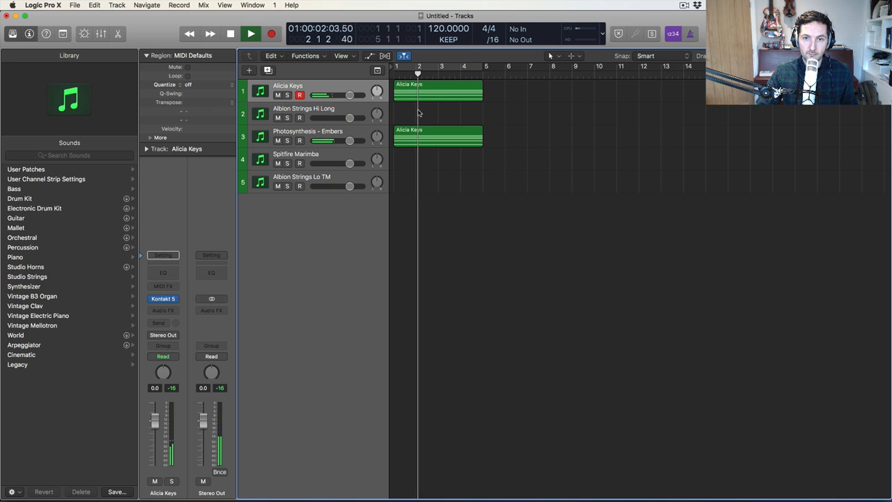
left_click(414, 114)
key("space")
left_click(413, 138)
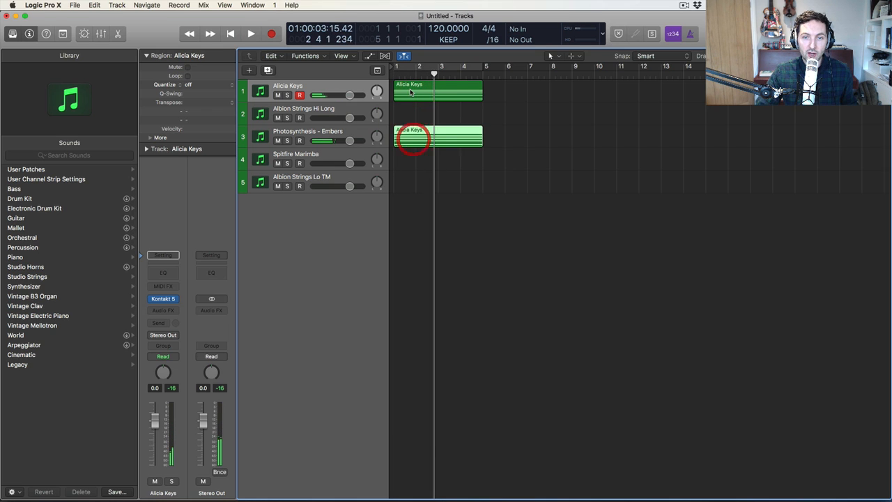
- Copy the Alicia Keys region onto the Albion Strings Hi Long track at bar 1 and play the layered chord
left_click_drag(411, 92, 411, 110)
key("Return")
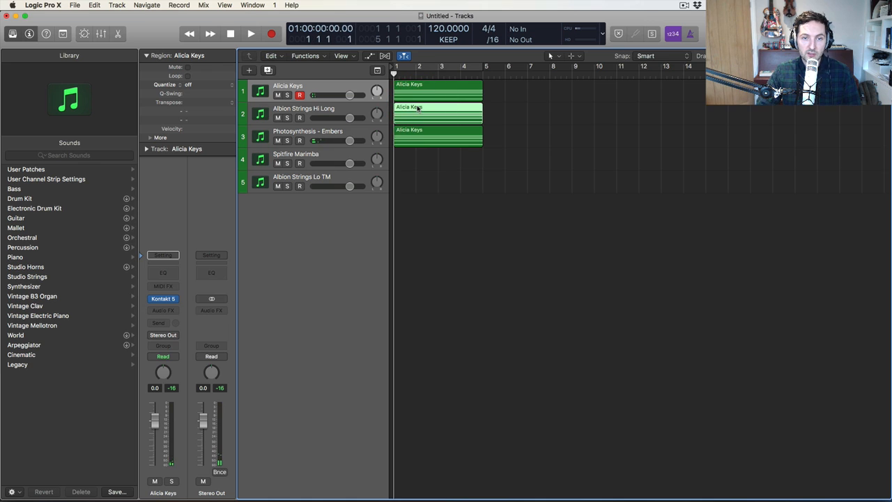
key("space")
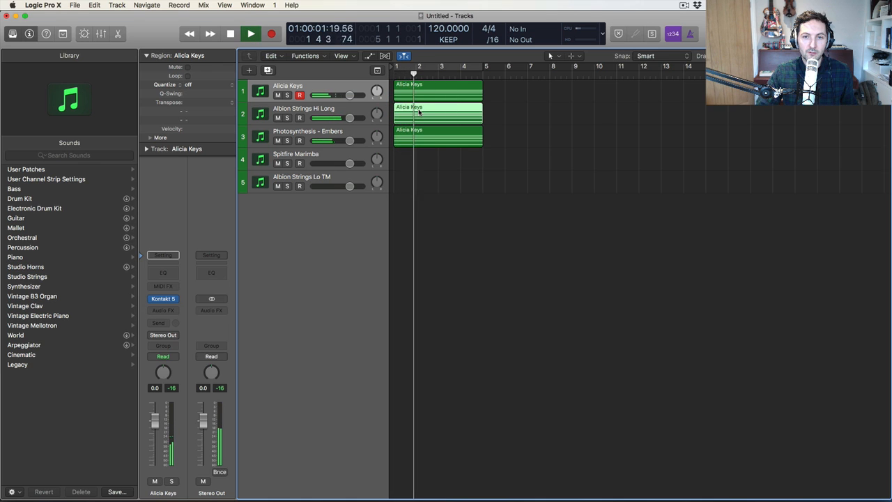
key("space")
- Transpose all notes of the Albion Strings Hi Long region up one octave in the Piano Roll and play the result
key("p")
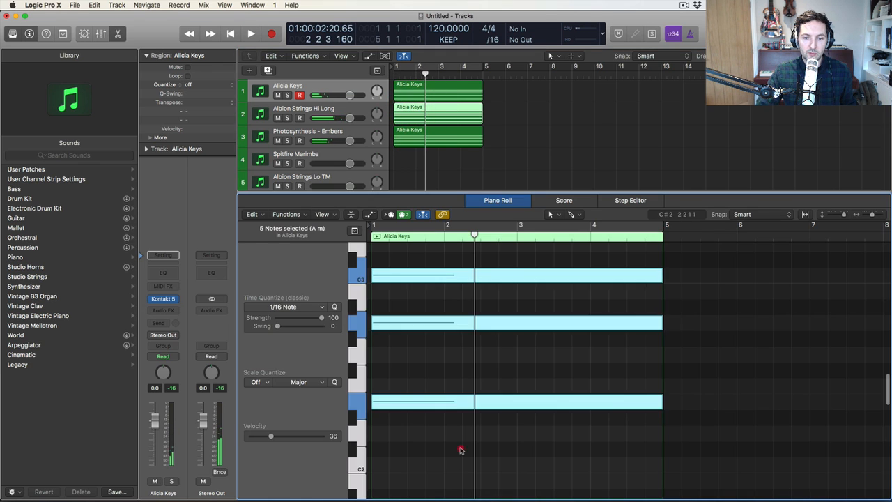
key("alt+shift+Up")
key("Return")
key("space")
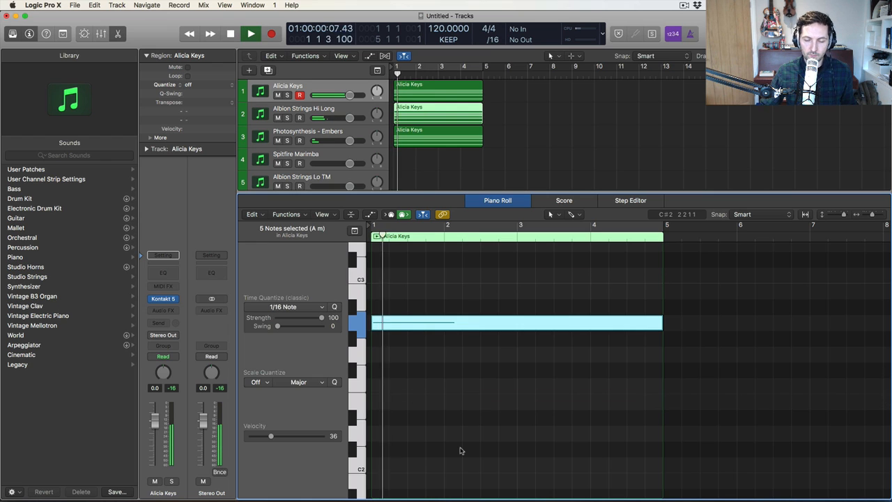
key("space")
key("p")
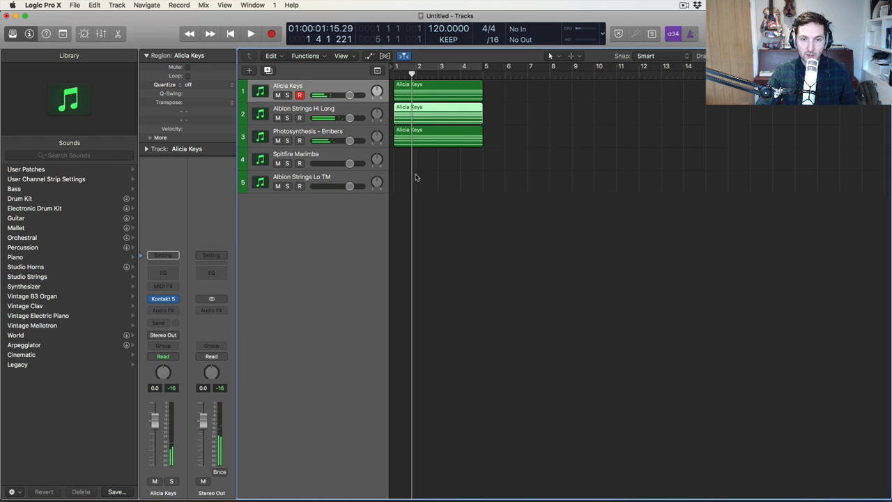
- Draw an empty one-bar MIDI region at bar 1 on the Albion Strings Lo TM track
left_click(416, 175)
left_click(331, 181)
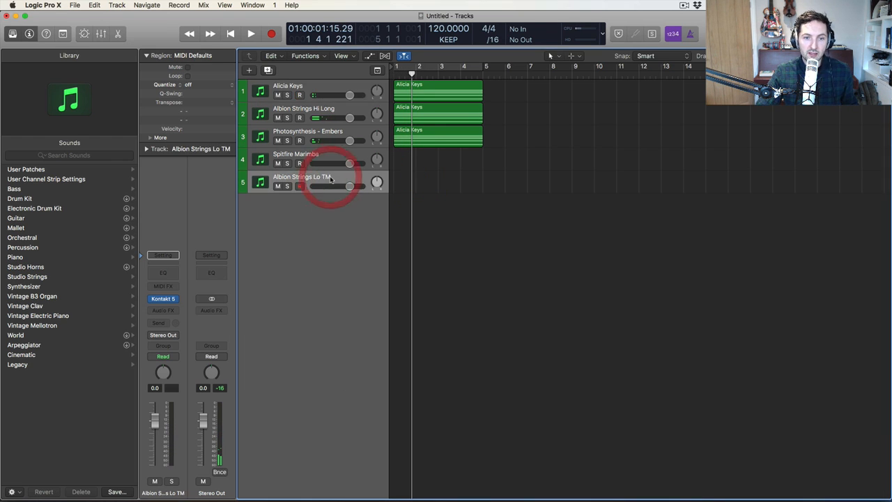
key("t")
left_click(406, 191)
left_click(404, 181)
key("t")
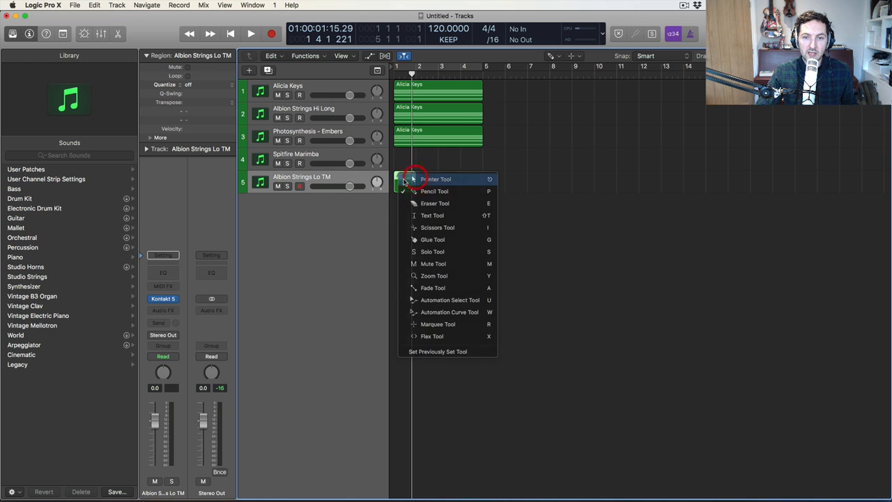
left_click(407, 180)
- Open the empty Albion Strings Lo TM region in the Piano Roll and draw a C3 note at the start of bar 1
key("p")
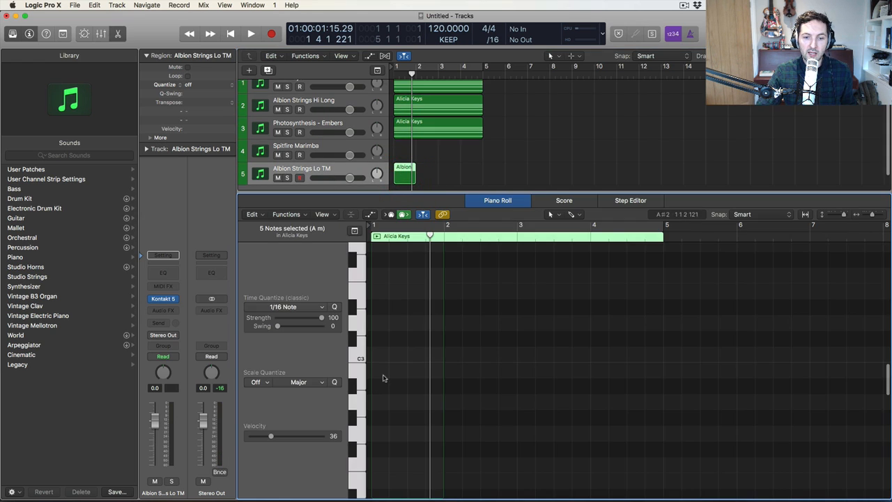
left_click(378, 295)
key("t")
left_click(398, 313)
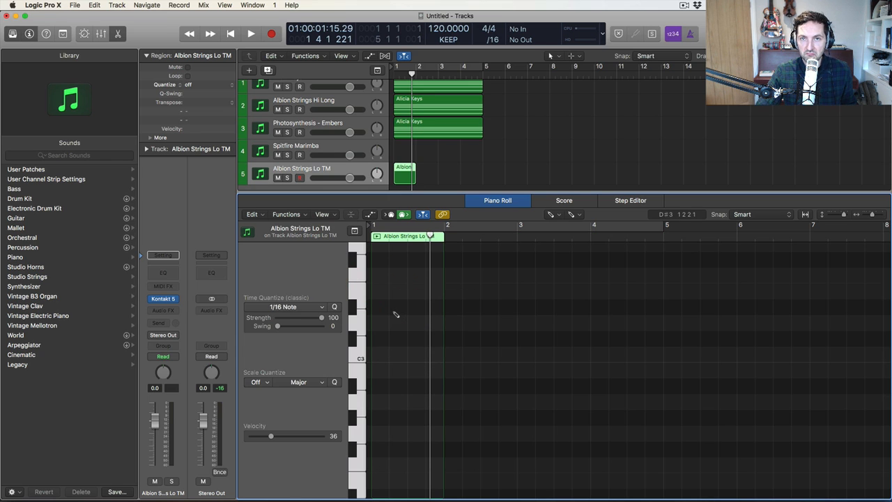
left_click(358, 354)
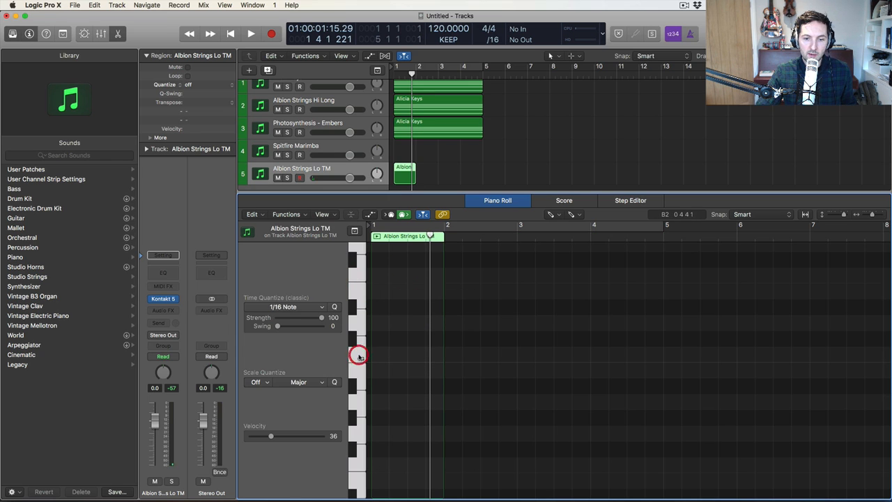
scroll(370, 358, "down", 1)
left_click(379, 306)
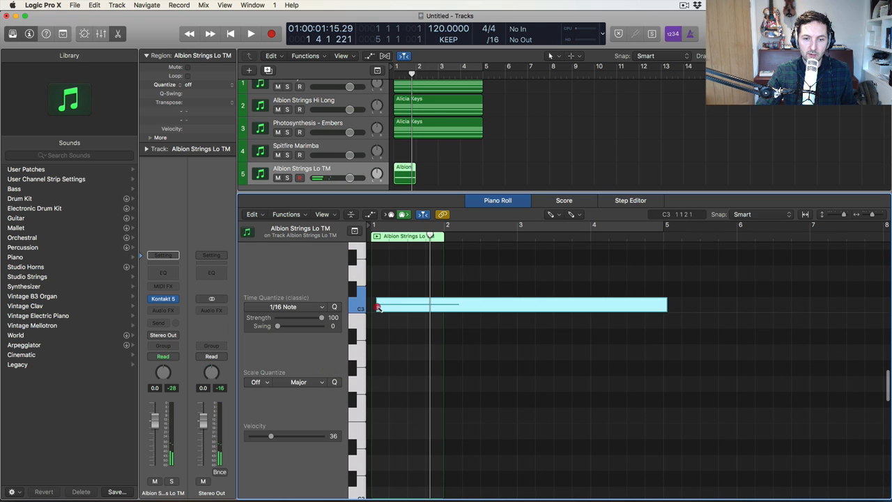
left_click_drag(423, 309, 378, 307)
- Shorten the C3 note at the start of the Albion Strings Lo TM region to an eighth note
key("t")
key("t")
left_click(403, 291)
key("z")
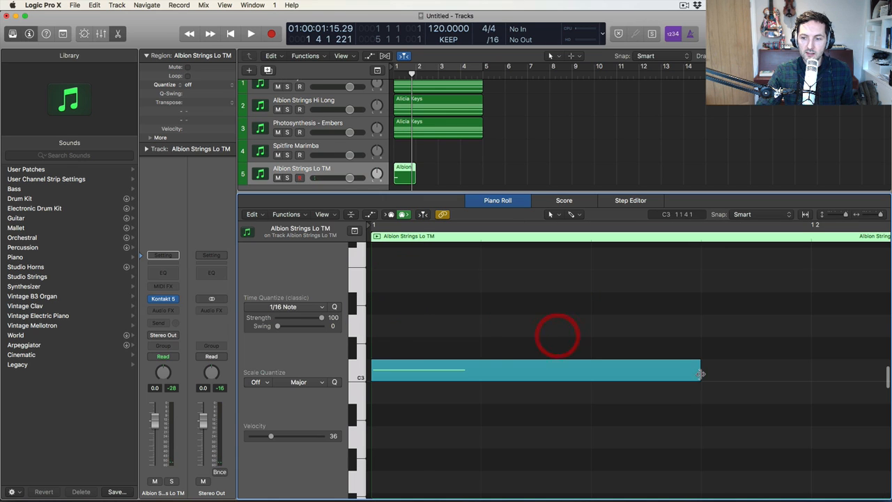
left_click_drag(701, 374, 634, 348)
key("z")
left_click(430, 287)
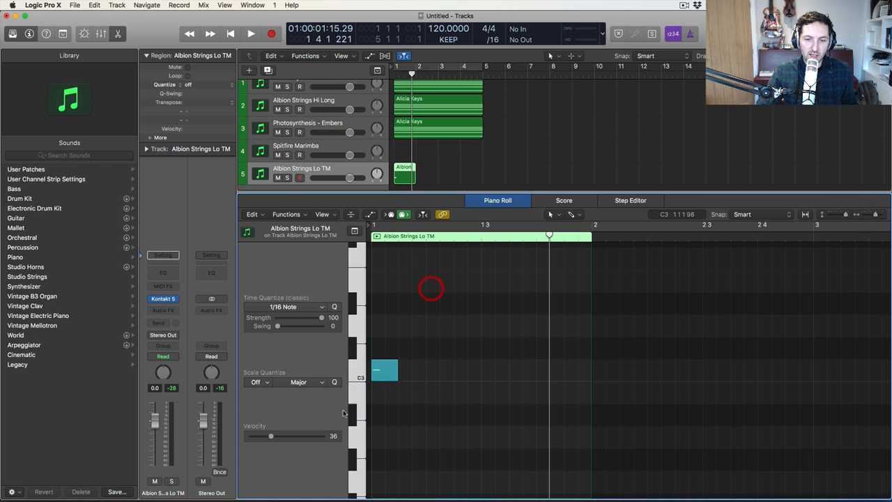
- Set the velocity of the C3 note to 92 and audition it
left_click(379, 372)
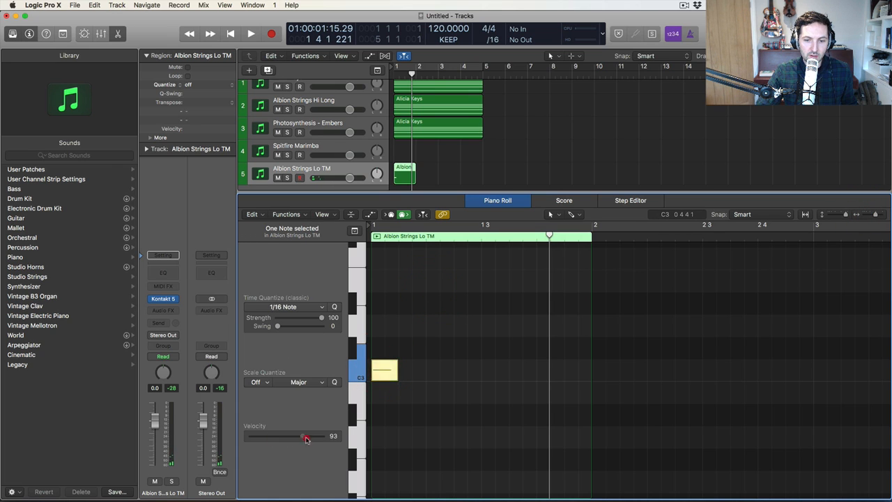
mouse_move(306, 439)
left_mouse_down()
mouse_move(319, 439)
mouse_move(304, 438)
left_mouse_up()
left_click(383, 379)
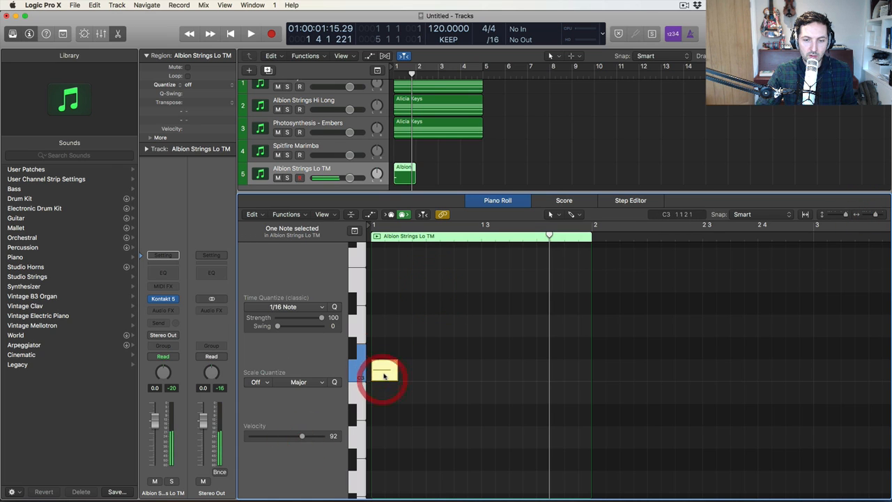
- Copy the note across the bar to form an alternating C3 and A2 eighth-note pattern, and play it with the other tracks
scroll(388, 404, "down", 2)
left_click(384, 332)
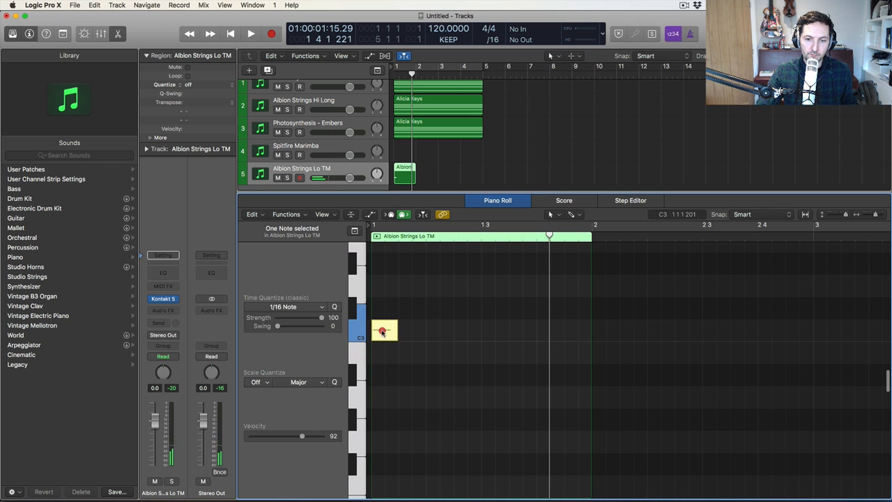
left_click_drag(382, 332, 432, 330)
left_click_drag(411, 396, 384, 336)
left_click_drag(383, 336, 492, 335)
left_click(491, 280)
key("space")
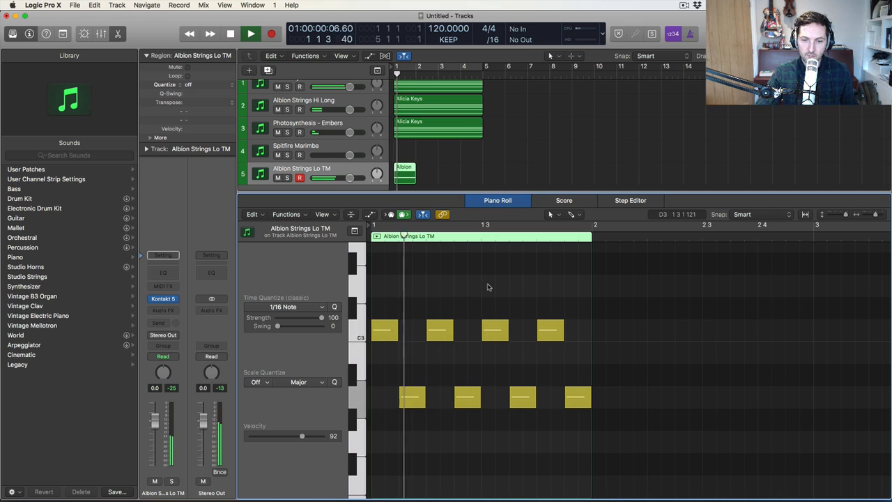
key("space")
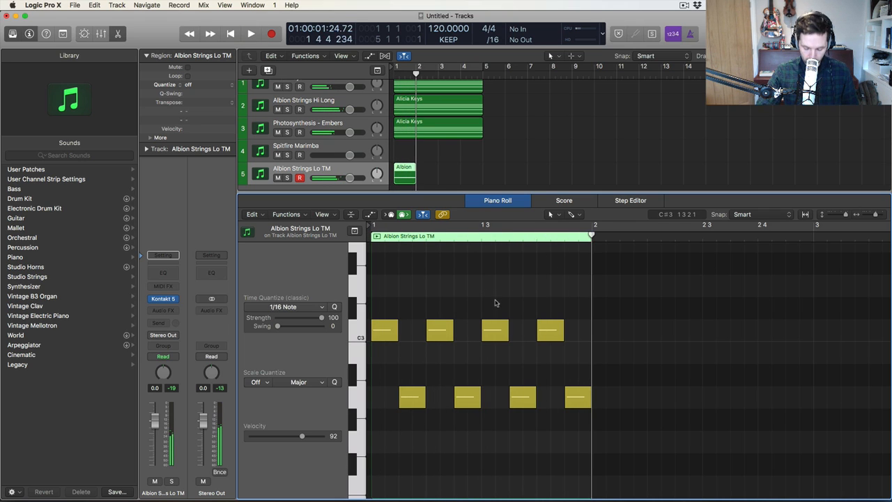
- Close the Piano Roll and copy the one-bar Albion Strings Lo TM region to fill bars 2 to 4
key("p")
left_click(422, 192)
left_click_drag(409, 185, 450, 190)
left_click(460, 153)
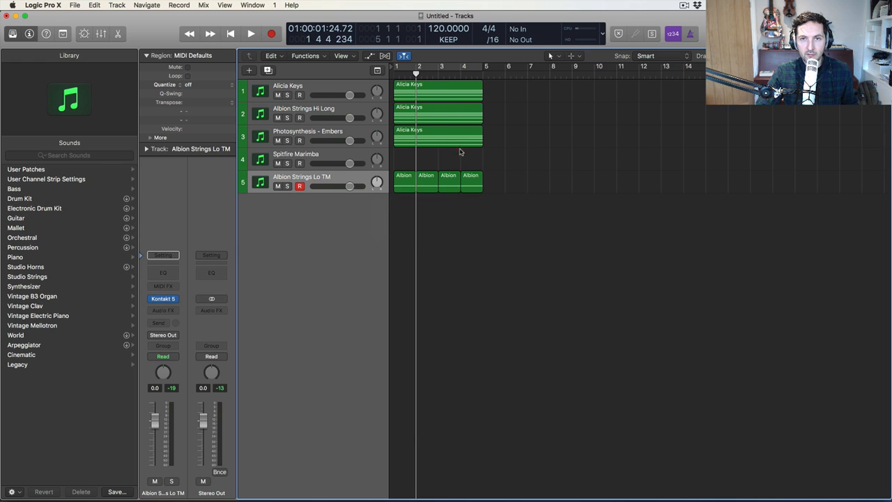
left_click(324, 155)
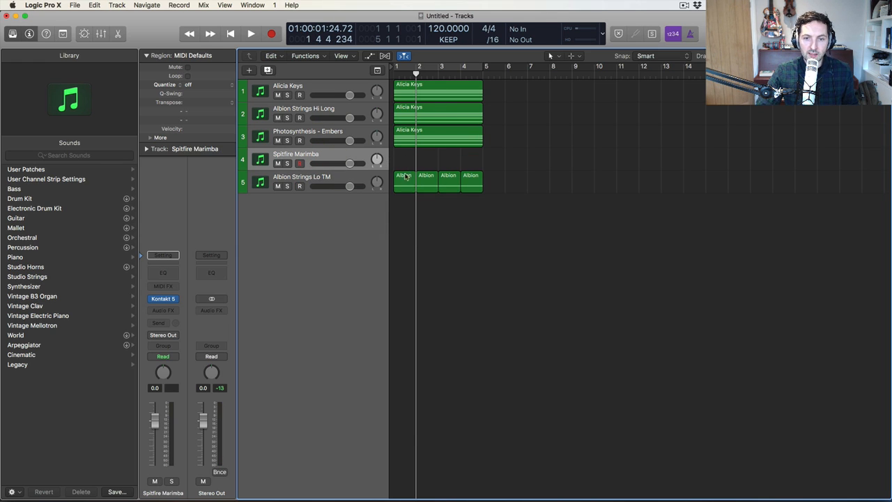
key("t")
left_click(561, 150)
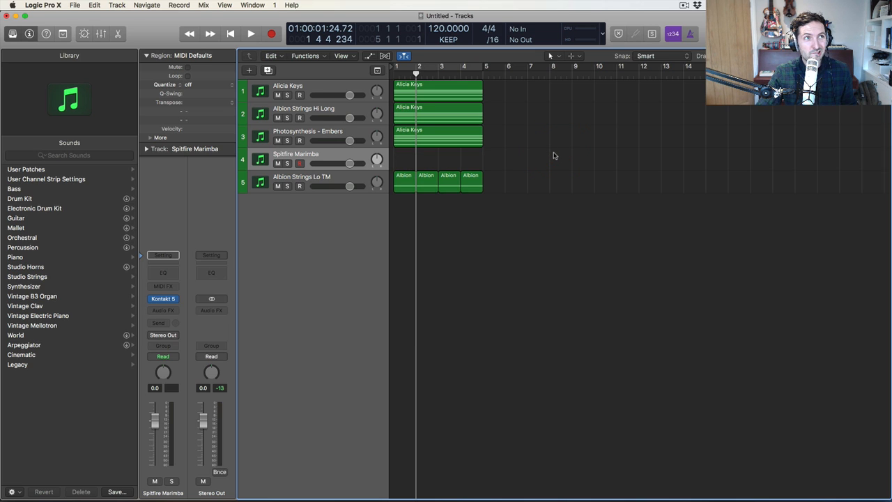
- Delete the chord region on the Alicia Keys track and remove the empty Spitfire Marimba track
left_click(314, 96)
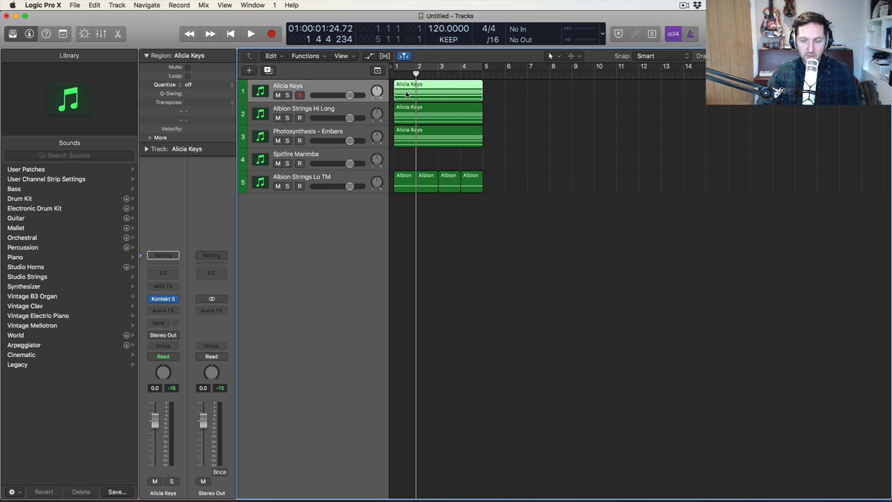
key("BackSpace")
left_click(328, 157)
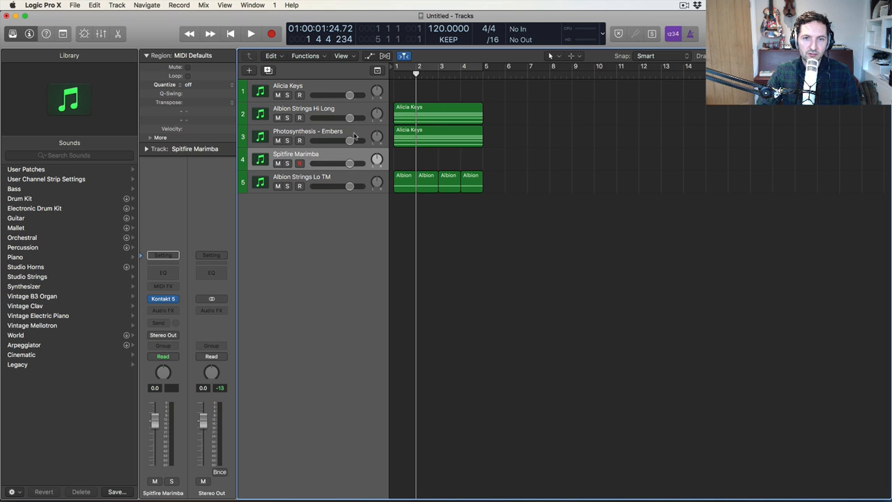
key("super+BackSpace")
- Draw an empty one-bar region at bar 1 on the Alicia Keys track and open it in the Piano Roll
left_click(328, 98)
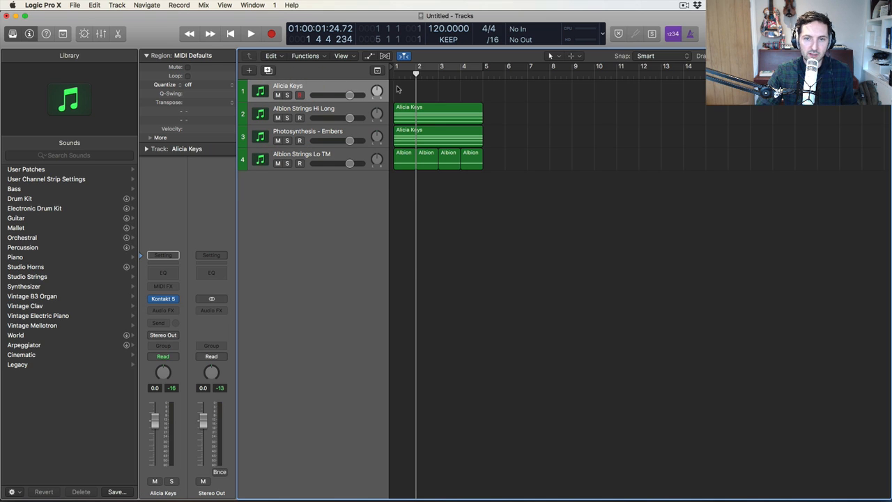
key("t")
left_click(422, 103)
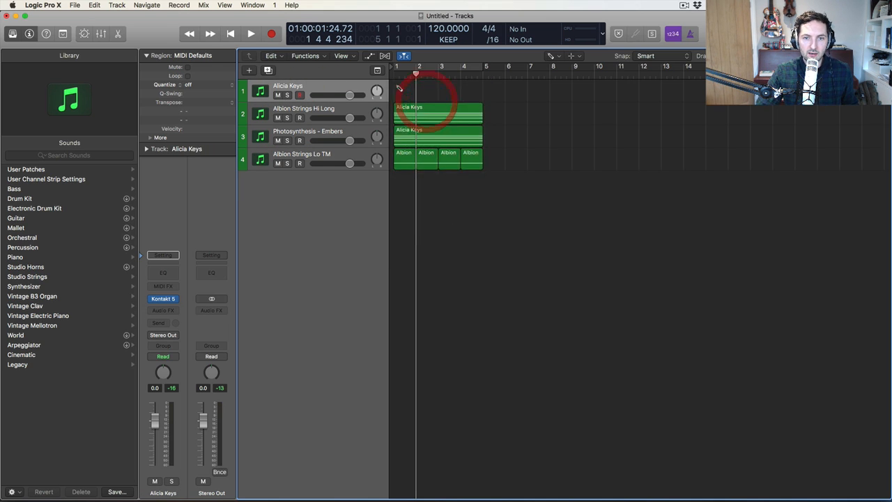
left_click(399, 91)
key("t")
left_click(420, 89)
double_click(402, 91)
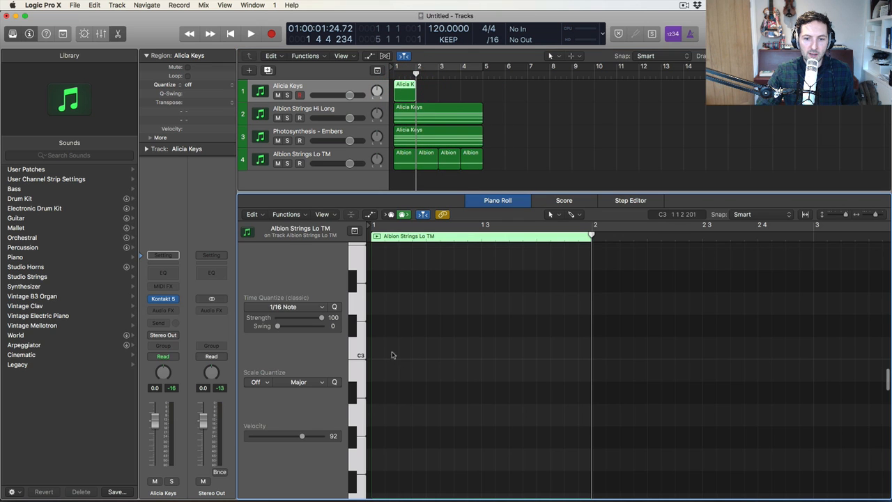
- Add an E3 eighth note at the start of the Alicia Keys region
left_click(376, 346)
left_click(375, 259, "super")
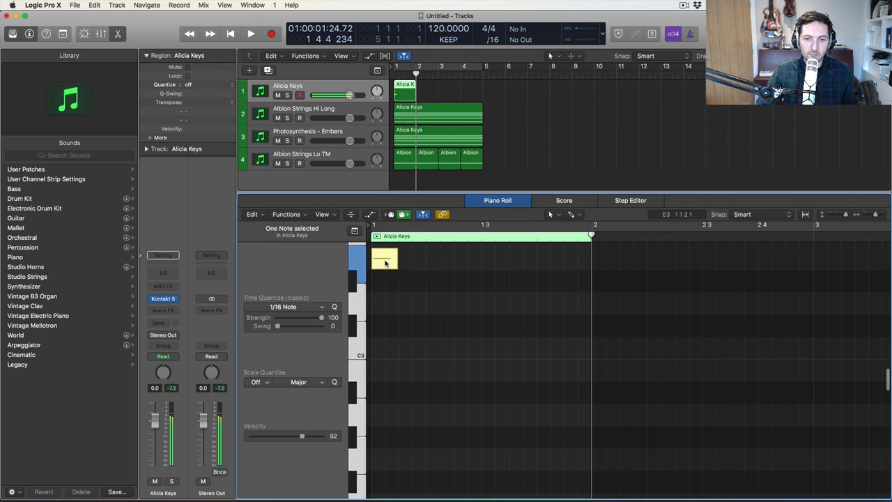
left_click_drag(385, 260, 389, 315)
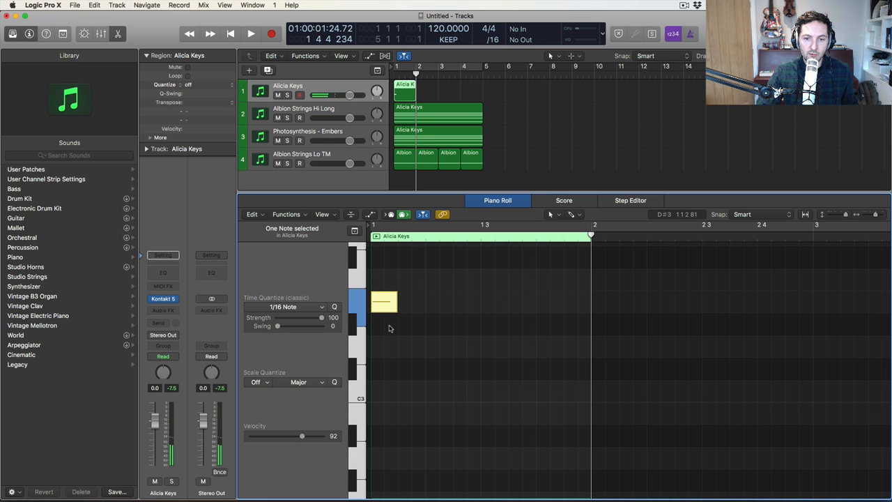
scroll(392, 328, "down", 1)
scroll(395, 328, "right", 2)
scroll(395, 328, "left", 2)
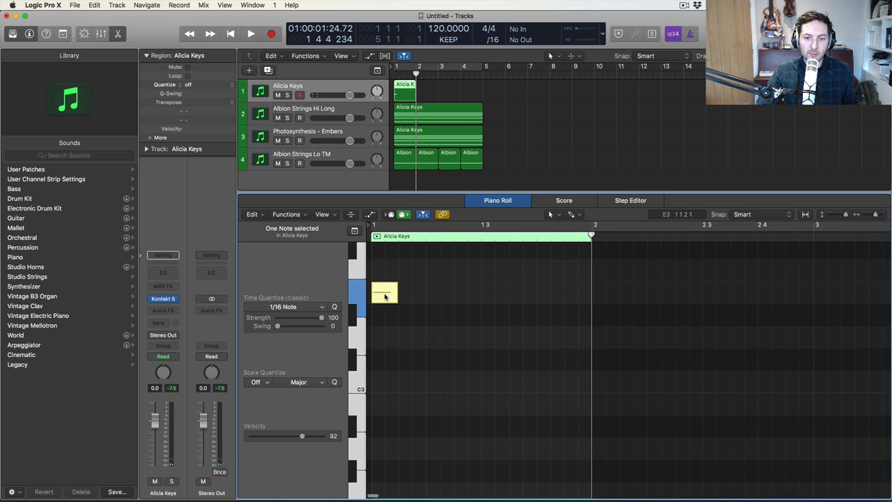
- Copy the E3 note into a descending eighth-note run on D3, C3 and A2, and play it
left_click_drag(382, 296, 451, 403)
key("space")
left_click(404, 283)
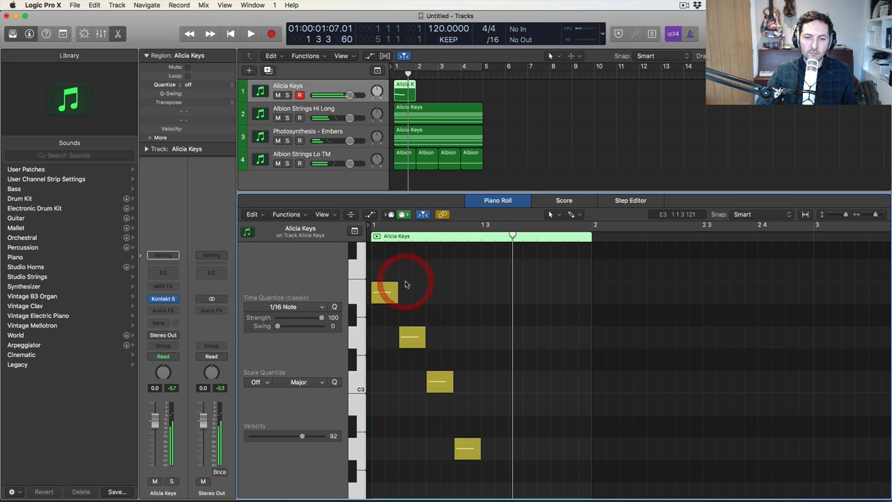
- Move the second note of the run to C3 and the third to B2, and play the changed melody
scroll(406, 284, "up", 1)
scroll(407, 284, "down", 1)
left_click_drag(412, 325, 412, 369)
left_click_drag(437, 370, 436, 392)
left_click(478, 360)
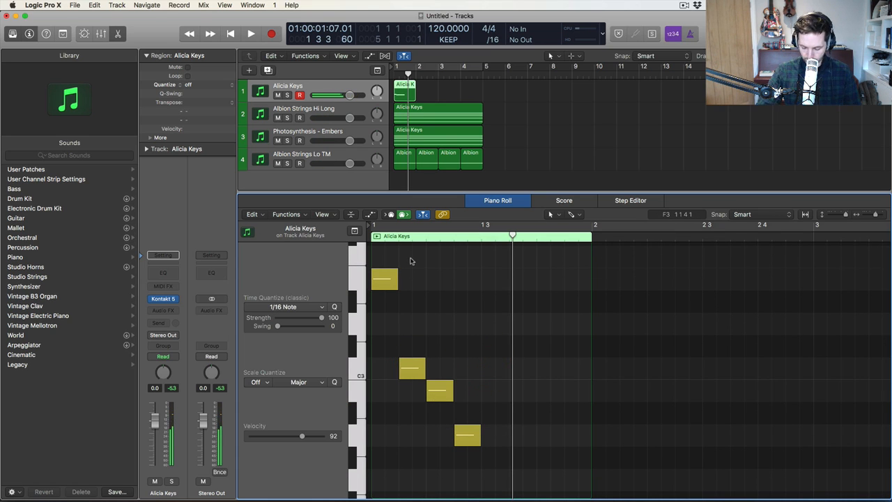
key("Return")
key("space")
key("space")
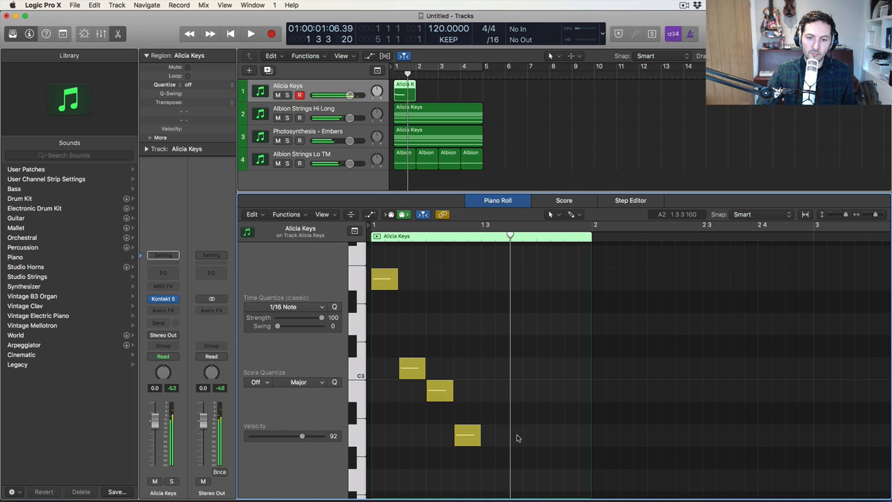
- Copy the four-note run into the second half of the bar, set all eight notes' velocity to 52, and play
left_click_drag(518, 437, 516, 279)
left_click_drag(304, 438, 284, 439)
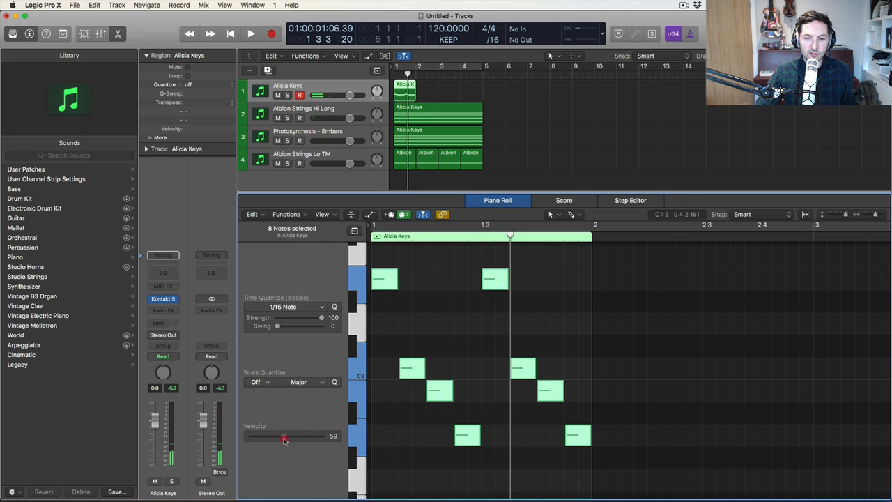
left_click(440, 360)
key("space")
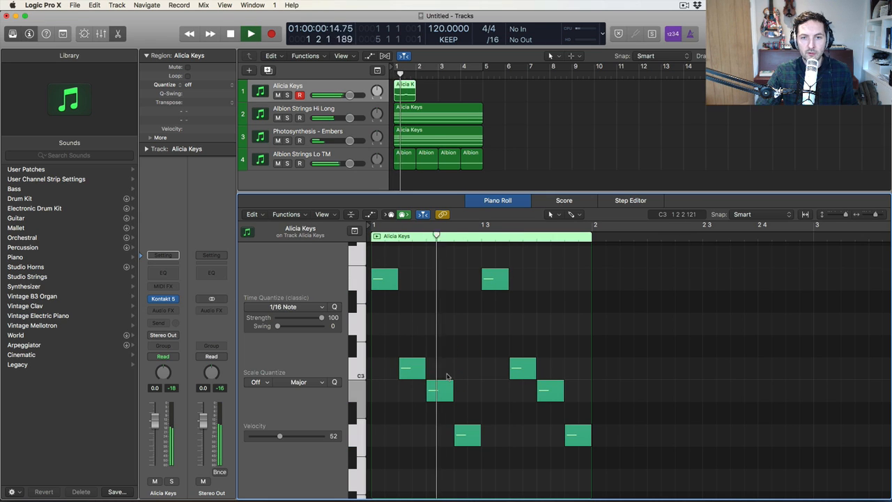
key("space")
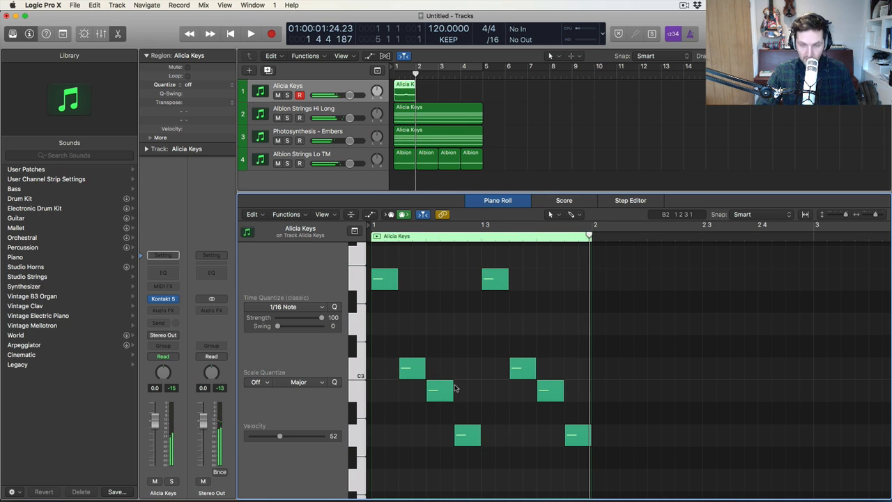
- Close the Piano Roll and copy the one-bar Alicia Keys region to fill bars 2 to 4
key("e")
left_click_drag(414, 94, 449, 93)
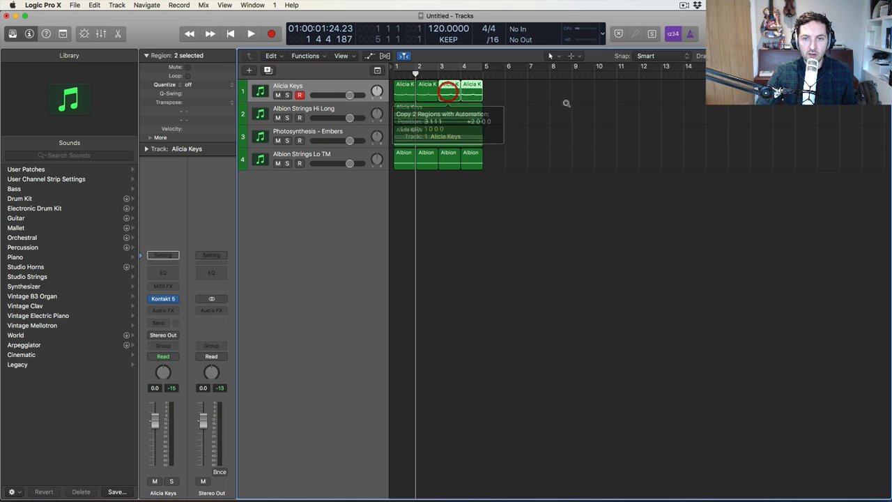
left_click(557, 99)
- Play the arrangement from the start and lower the volume of the Albion Strings Hi Long track
key("Return")
key("space")
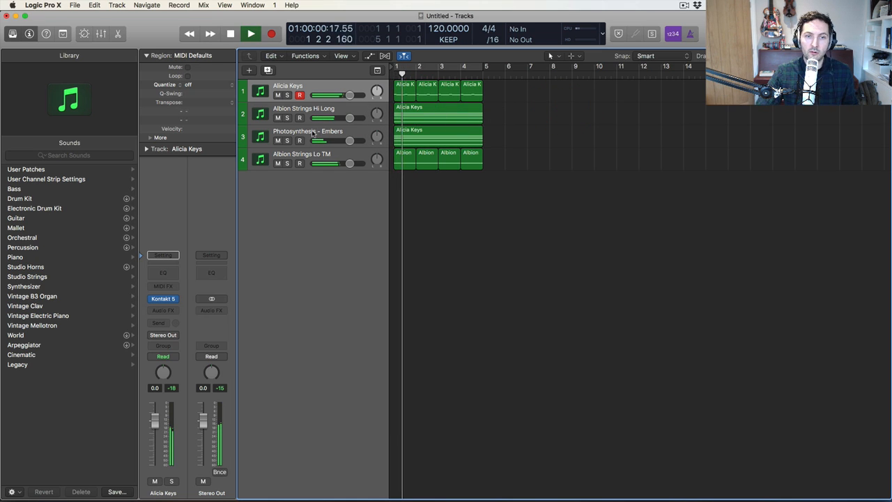
left_click(349, 117)
left_click_drag(349, 118, 328, 122)
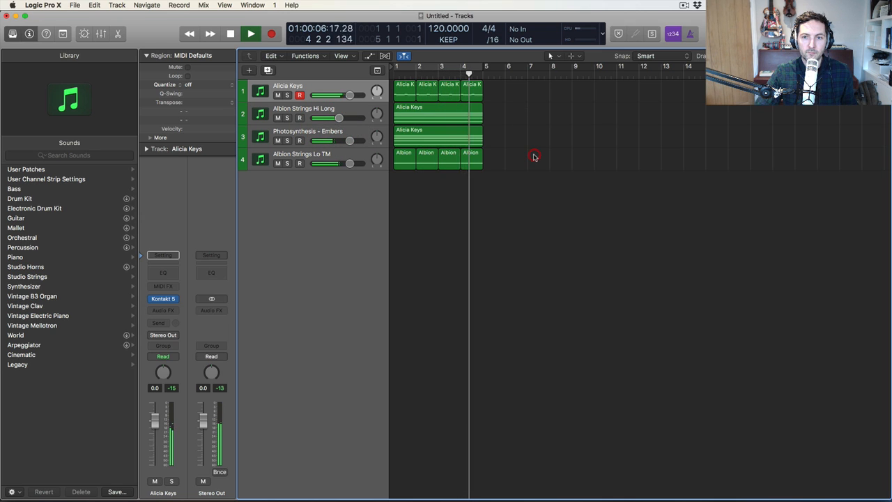
key("space")
- Move the four Albion Strings Lo TM regions to bar 5 and join them into a single region
left_click_drag(539, 201, 415, 148)
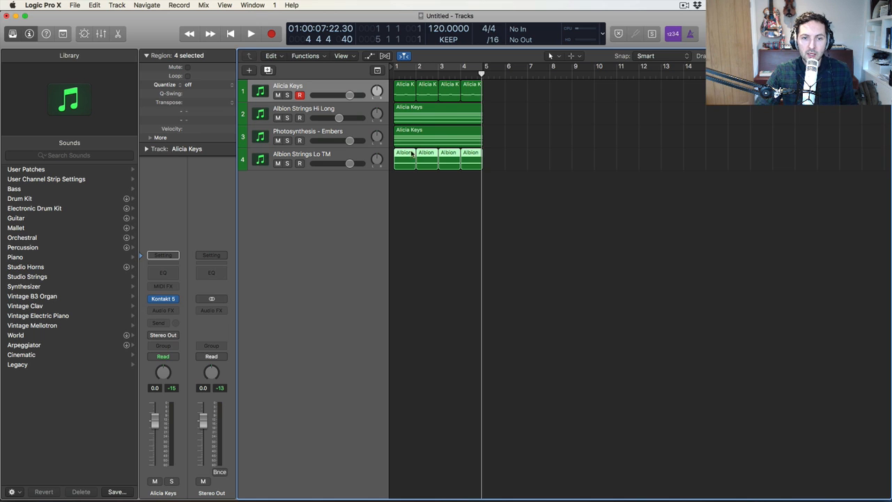
left_click_drag(405, 159, 492, 156)
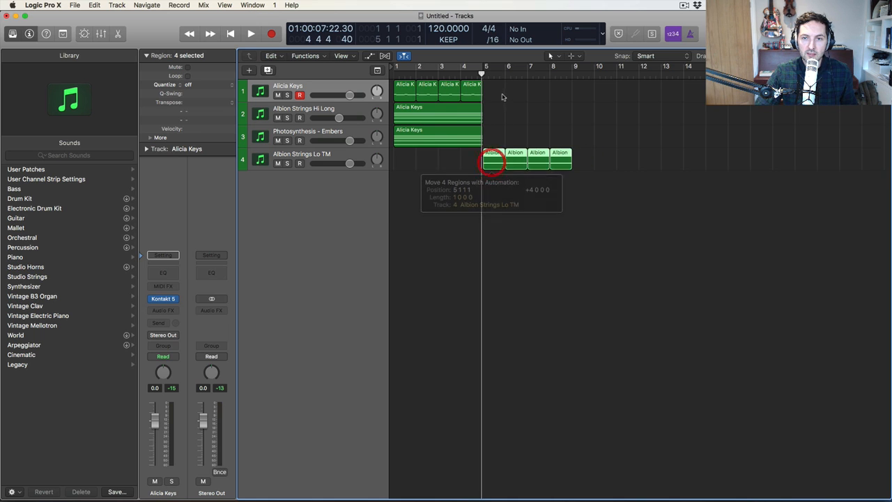
key("t")
key("g")
left_click(516, 156)
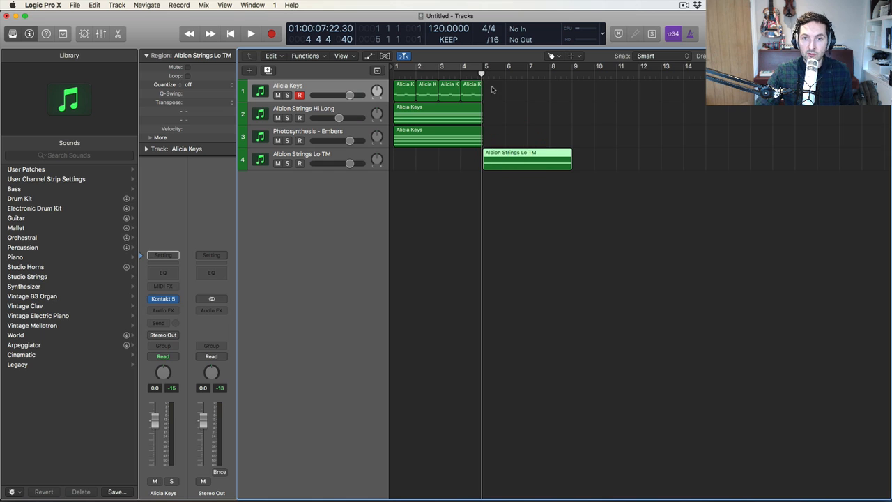
- Move the four Alicia Keys melody regions to bar 5 and join them into a single region
mouse_move(495, 90)
left_mouse_down()
mouse_move(412, 92)
mouse_move(499, 91)
left_mouse_up()
left_click(411, 92)
key("t")
left_click(428, 89)
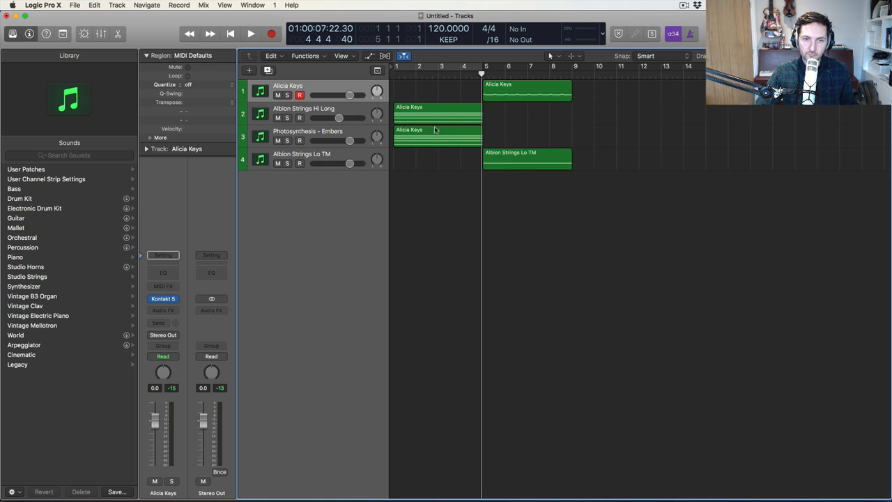
- Move the four-bar chord region on the Photosynthesis - Embers track to bar 5
left_click_drag(419, 140, 509, 140)
left_click_drag(596, 180, 504, 95)
left_click(620, 118)
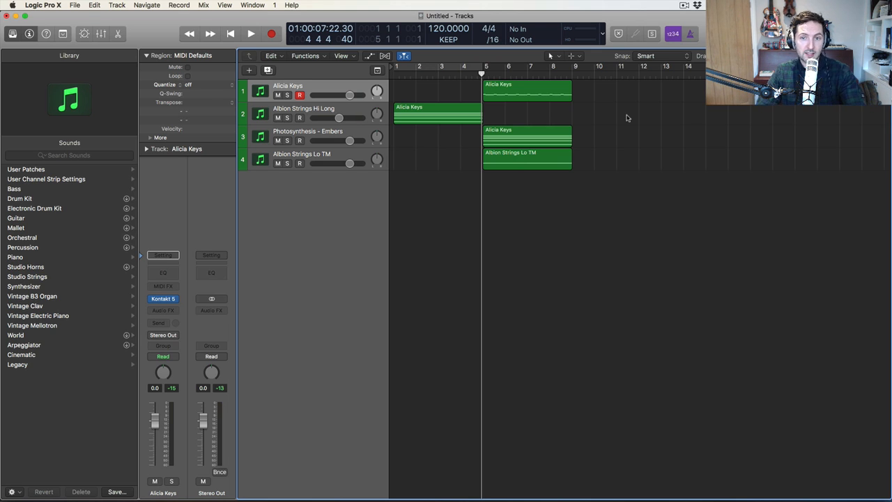
- Insert the Space Designer reverb on the Albion Strings Hi Long track
left_click(330, 115)
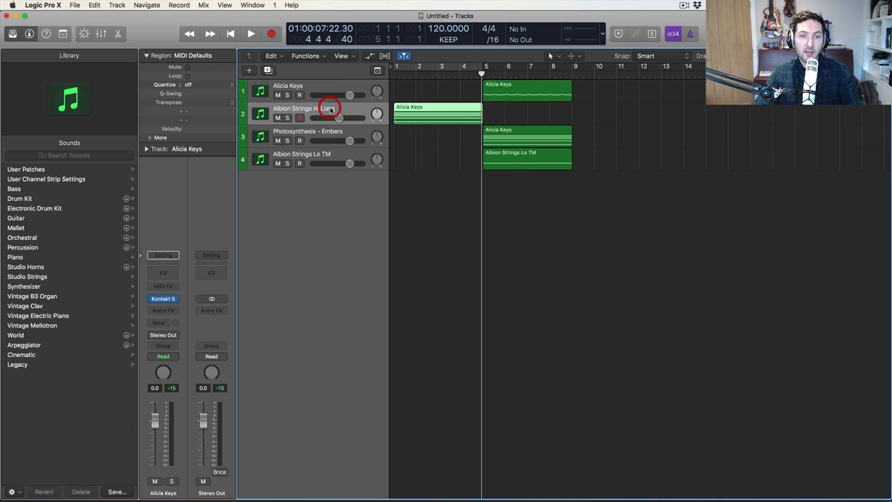
left_click(174, 311)
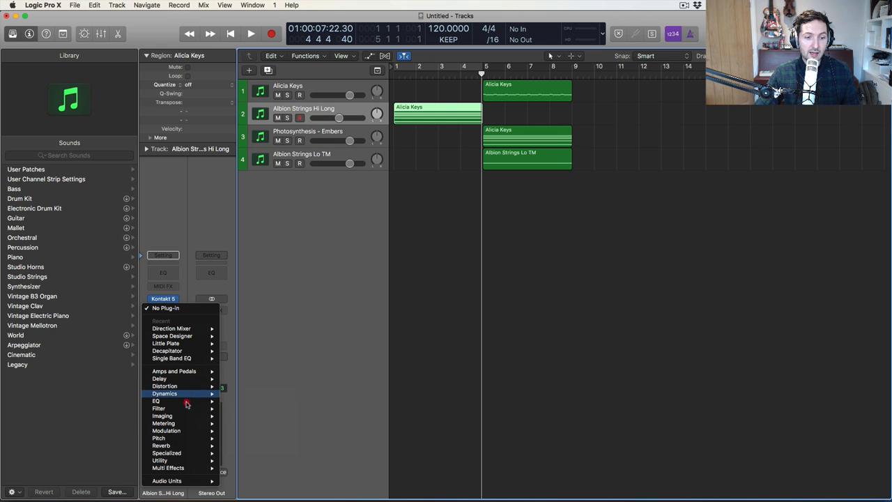
mouse_move(190, 446)
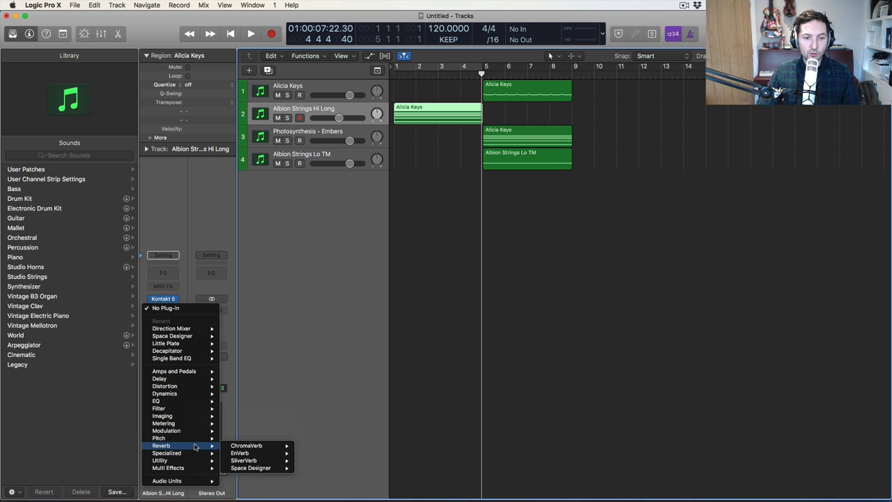
mouse_move(271, 468)
left_click(315, 469)
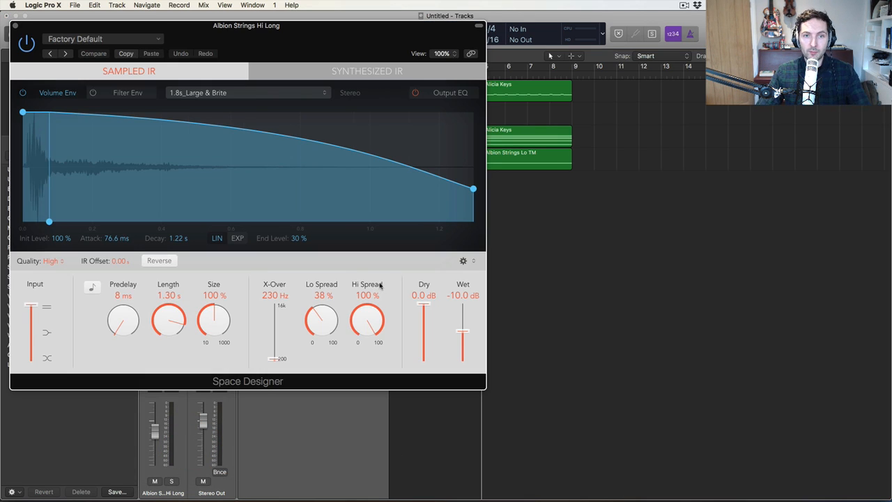
- Load the 12.2s Grand Church preset from the large indoor spaces into the strings' reverb
left_click(132, 39)
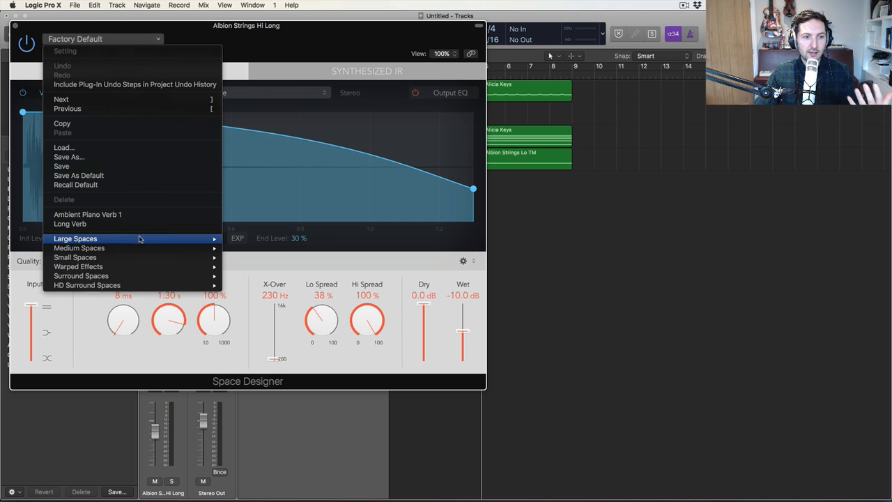
mouse_move(142, 240)
mouse_move(293, 286)
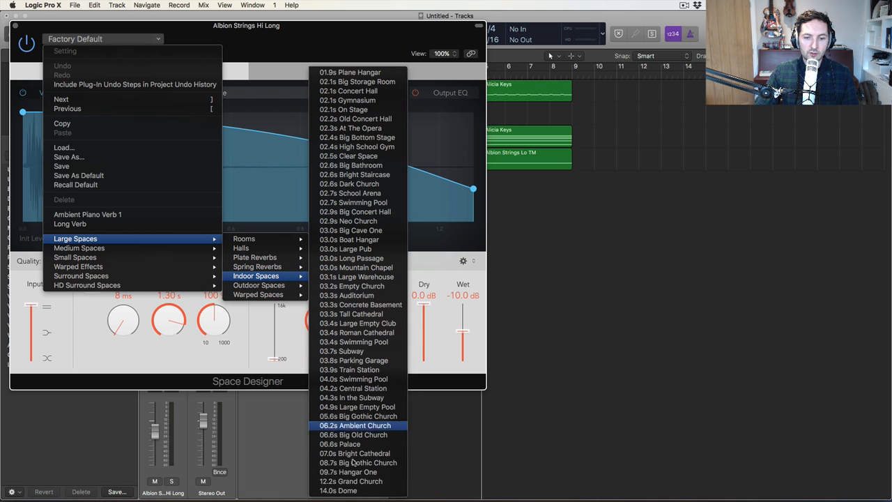
left_click(352, 481)
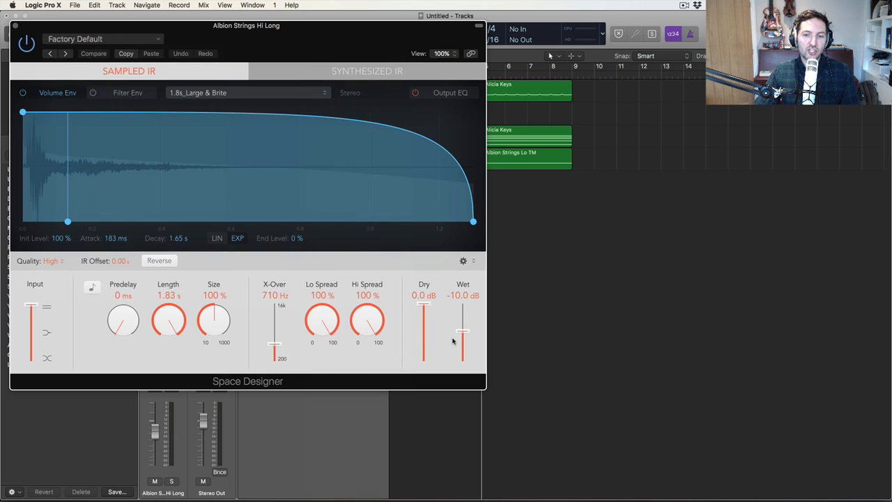
- Mute the reverb's dry signal and set its output EQ low shelf to -24.0 dB at 260 Hz
left_click(429, 338)
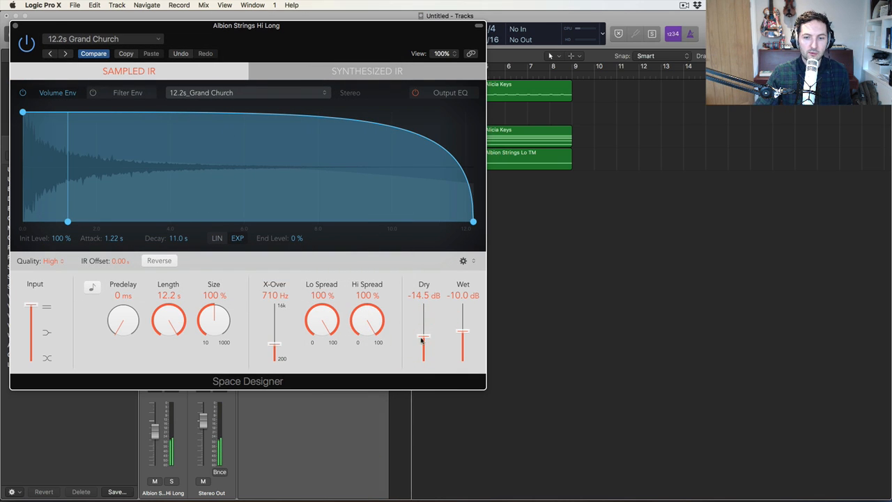
left_click_drag(420, 339, 424, 368)
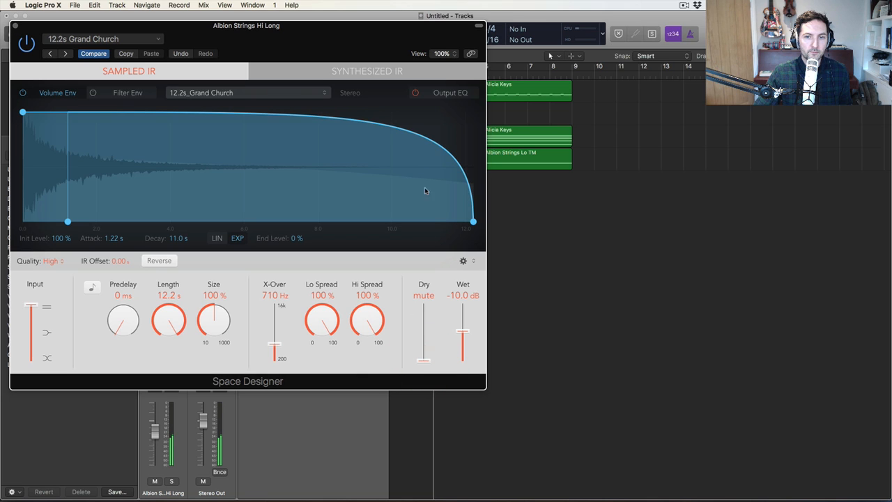
left_click(440, 93)
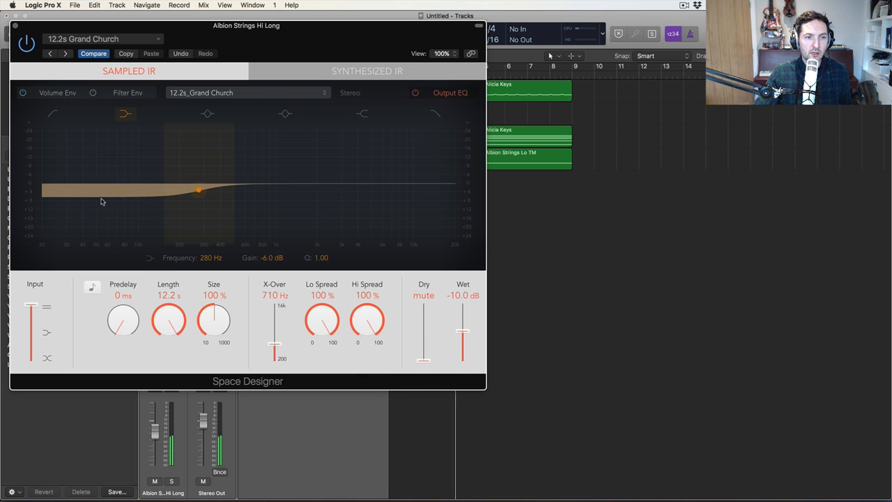
left_click_drag(101, 201, 98, 259)
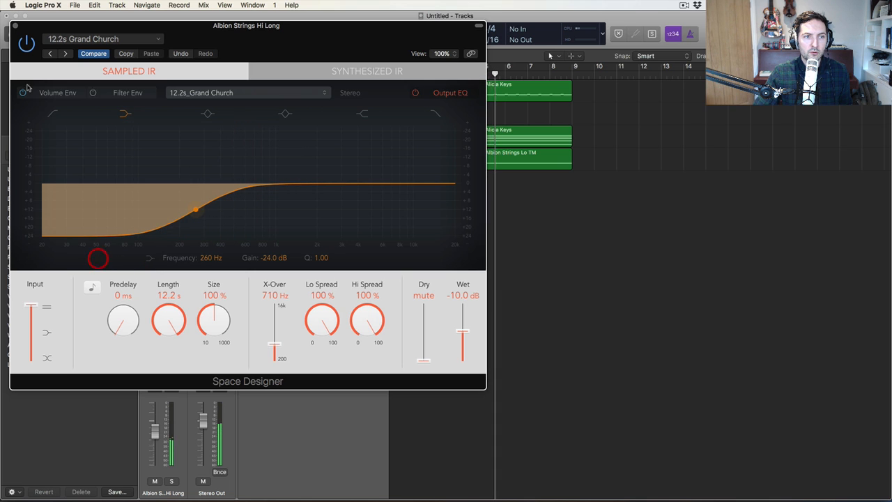
- Close Space Designer and copy the Albion Strings Hi Long chord region from bar 1 to bar 5
left_click(15, 25)
left_click(418, 114)
left_click_drag(418, 113, 508, 114)
- Switch the Albion Strings Hi Long reverb to the 14.0s Dome preset with a wet level of -13.0 dB
left_click(162, 307)
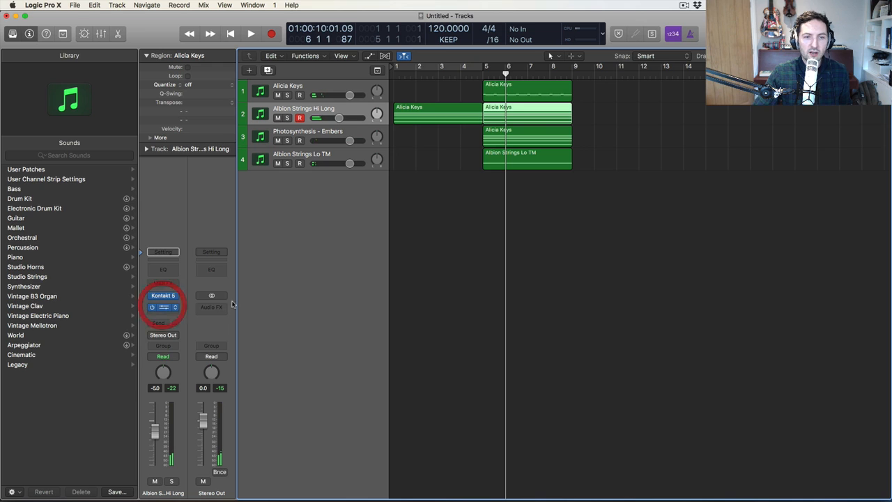
left_click(67, 54)
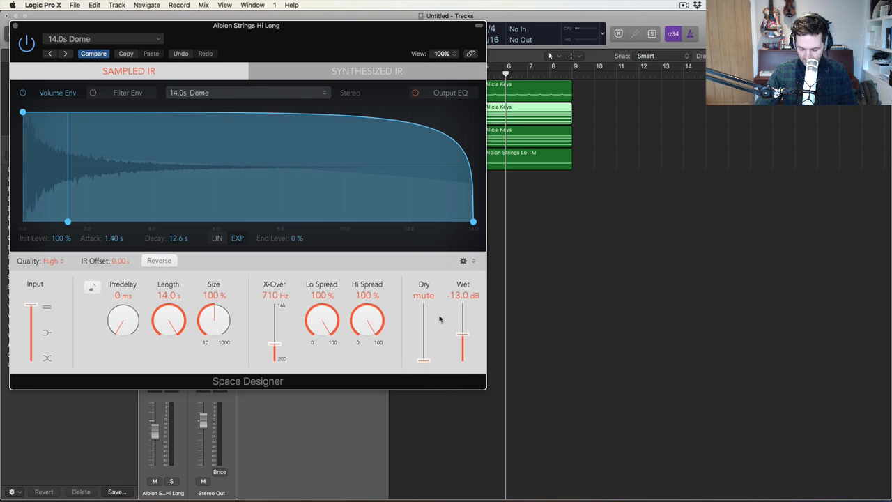
left_click(17, 26)
left_click(573, 207)
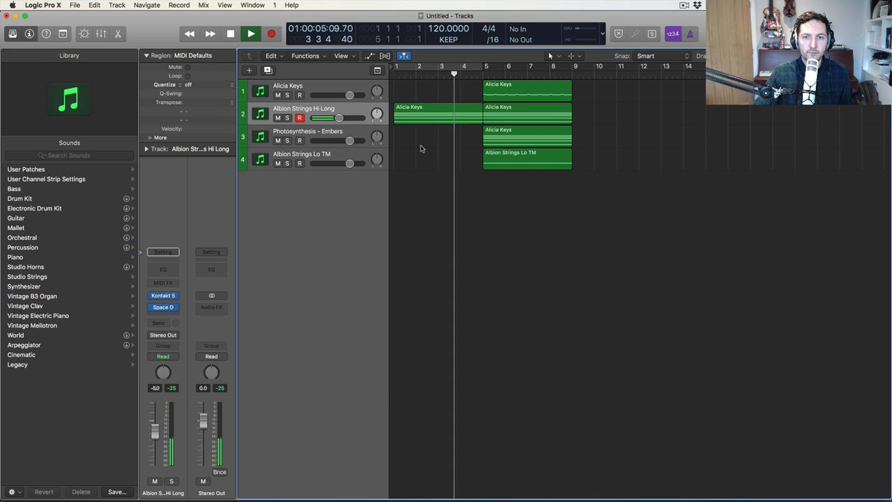
- Lower the Albion Strings Hi Long track to -8.0 dB and play the arrangement from the start
left_click_drag(330, 118, 329, 122)
left_click(454, 153)
key("space")
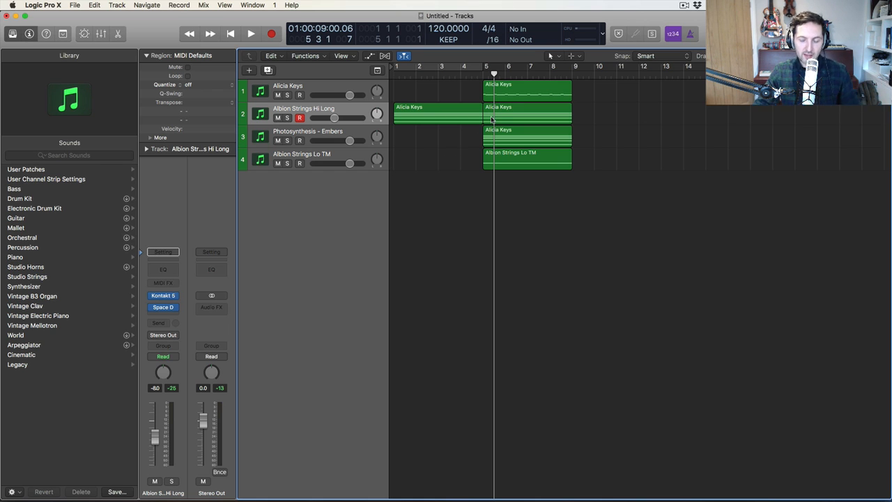
key("Return")
key("space")
left_click(603, 132)
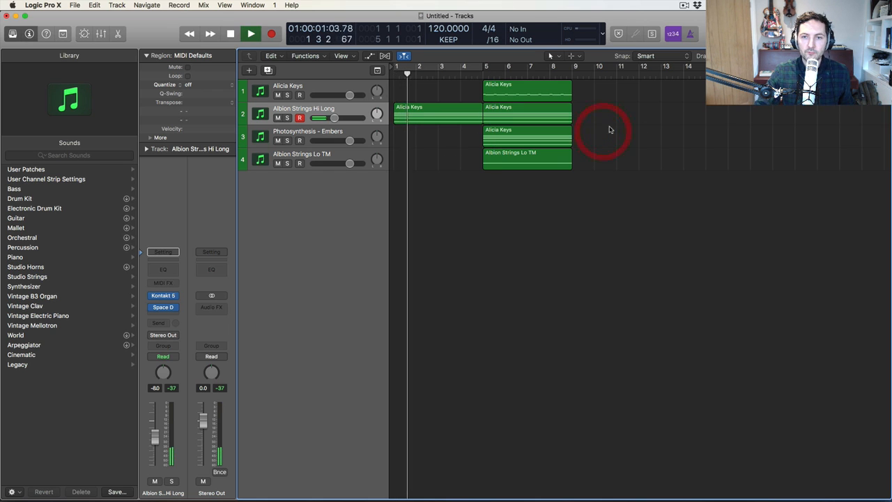
- Copy the bar 5 strings and Photosynthesis - Embers regions to bar 9 and move the piano melody region to bar 9
left_click_drag(601, 193, 506, 115)
left_click(575, 109)
left_click(490, 92)
left_click_drag(506, 115, 583, 116)
left_click(677, 139)
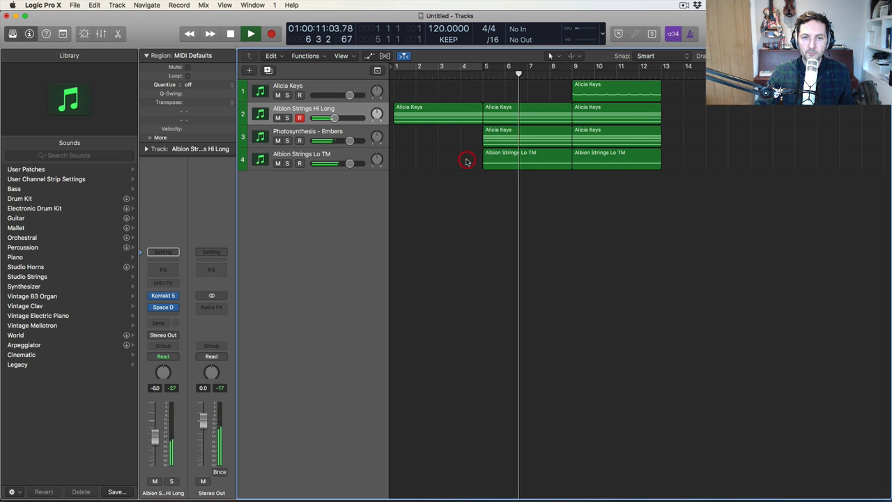
- Solo the Photosynthesis - Embers track and lower the Albion Strings Hi Long track to -12.6 dB
left_click(287, 140)
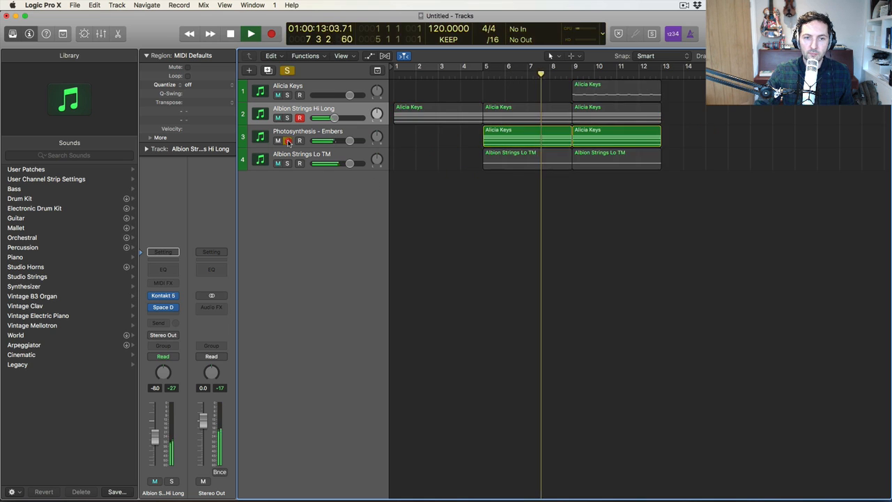
left_click(298, 135)
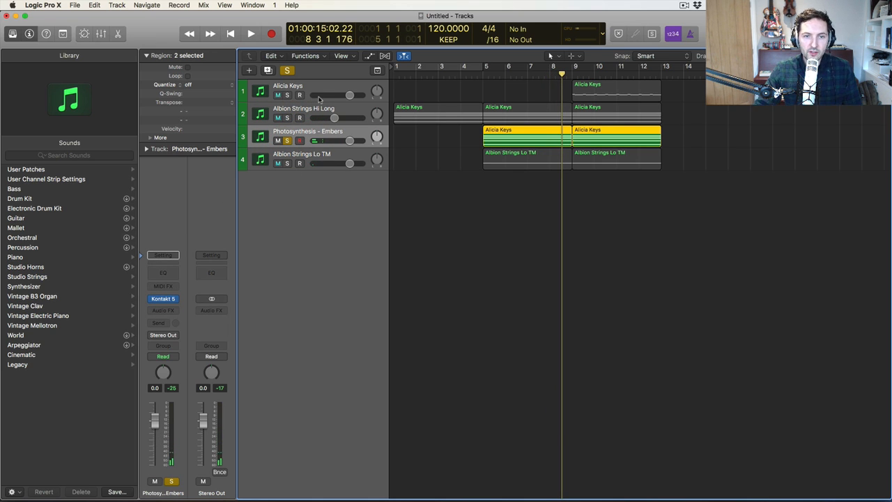
left_click(311, 108)
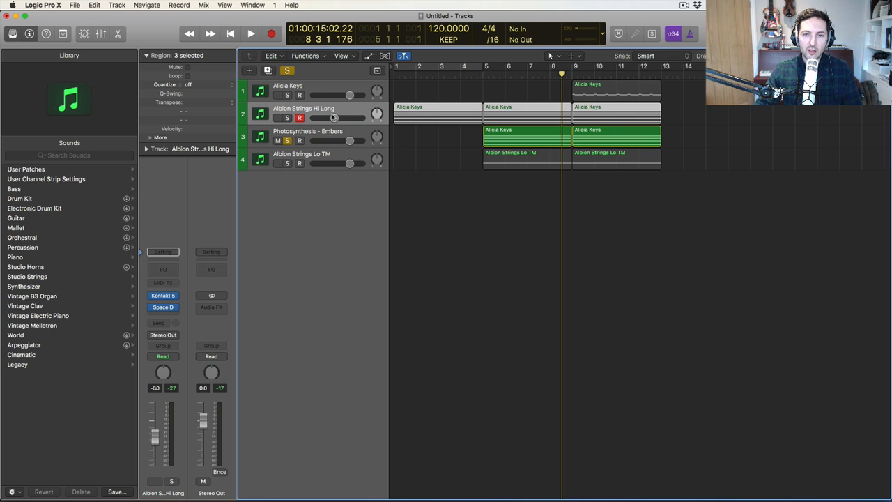
left_click_drag(327, 120, 325, 119)
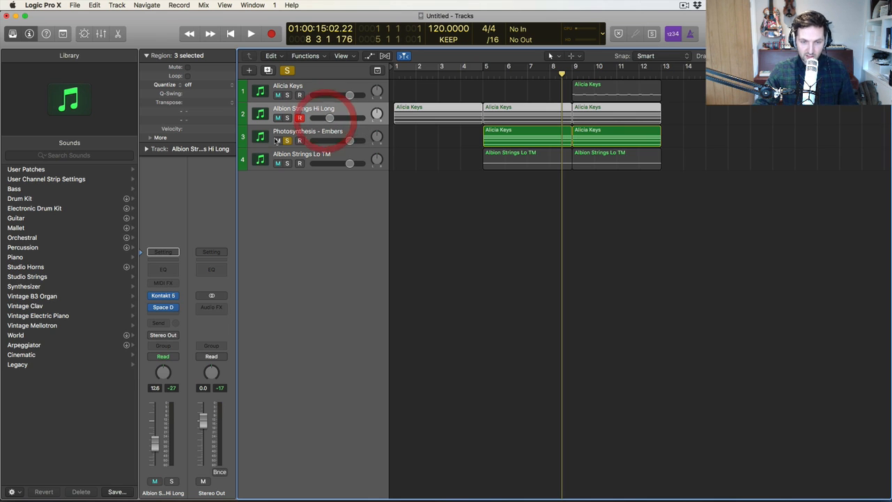
- Play the soloed Photosynthesis - Embers track and insert the Space Designer reverb on it
key("space")
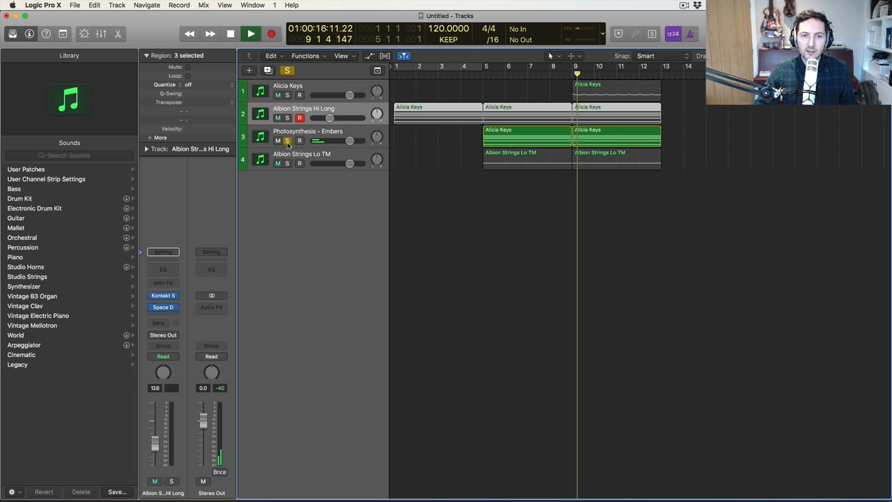
left_click(292, 135)
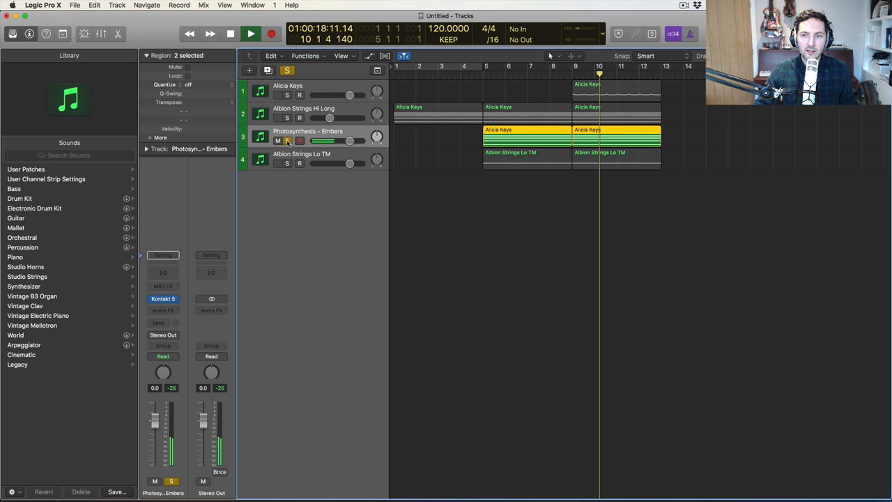
key("space")
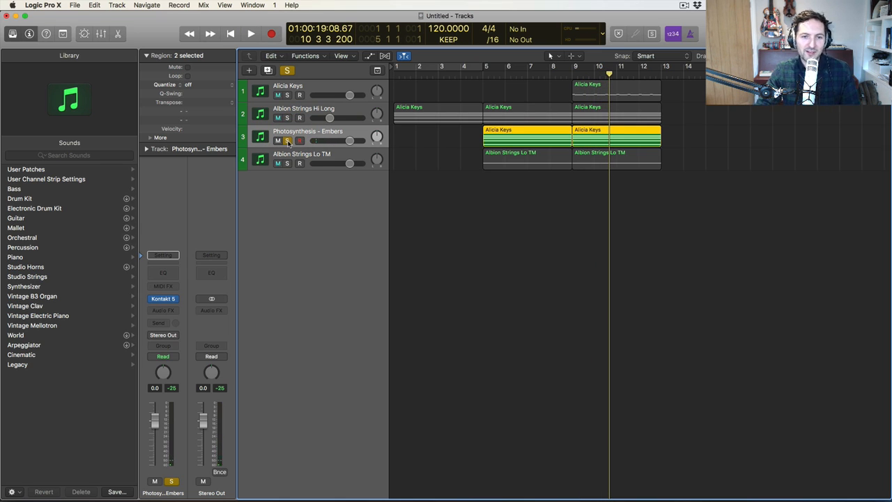
left_click(177, 311)
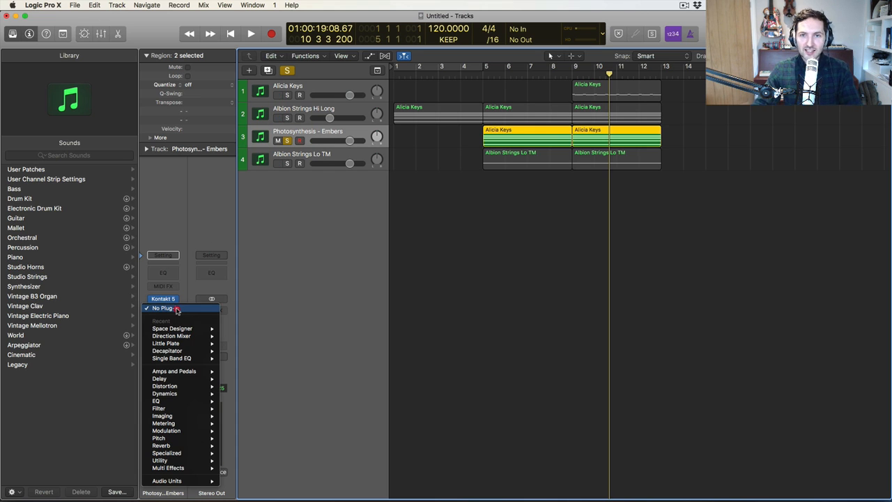
mouse_move(209, 445)
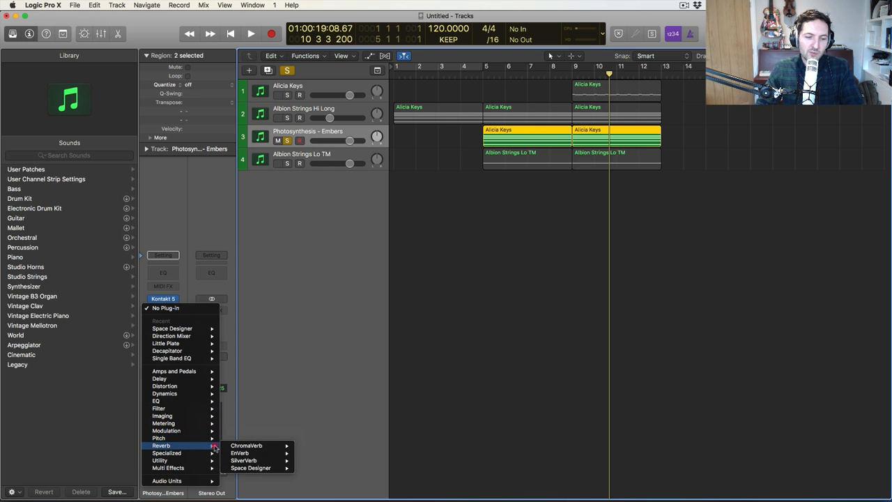
left_click(332, 467)
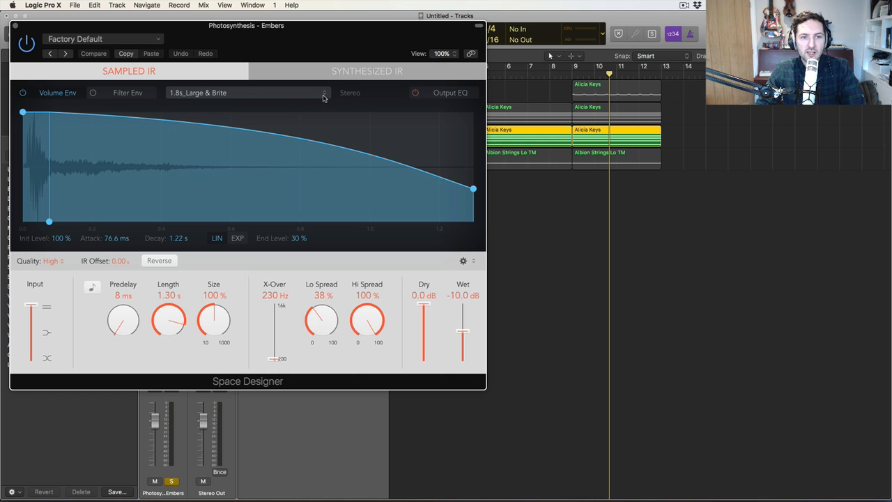
- Load the 1.4s Amplifier Spring preset from the small spaces' spring reverbs into the Embers track's Space Designer
left_click(100, 38)
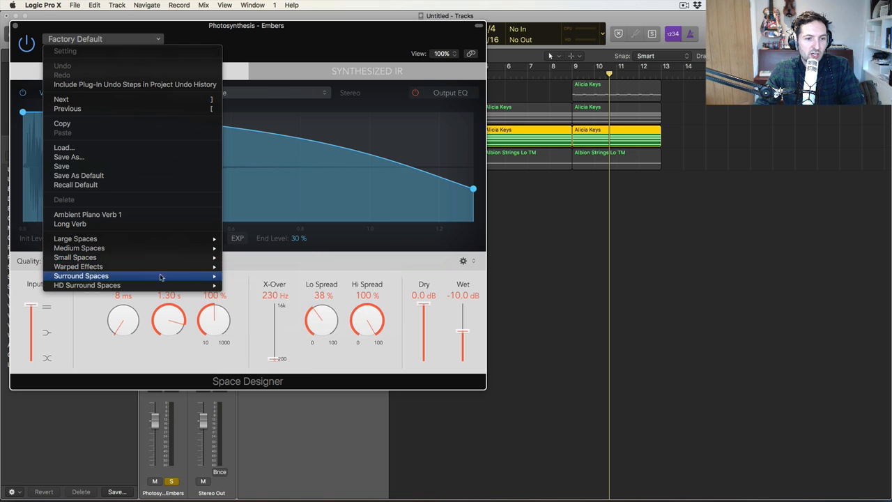
mouse_move(168, 257)
mouse_move(250, 257)
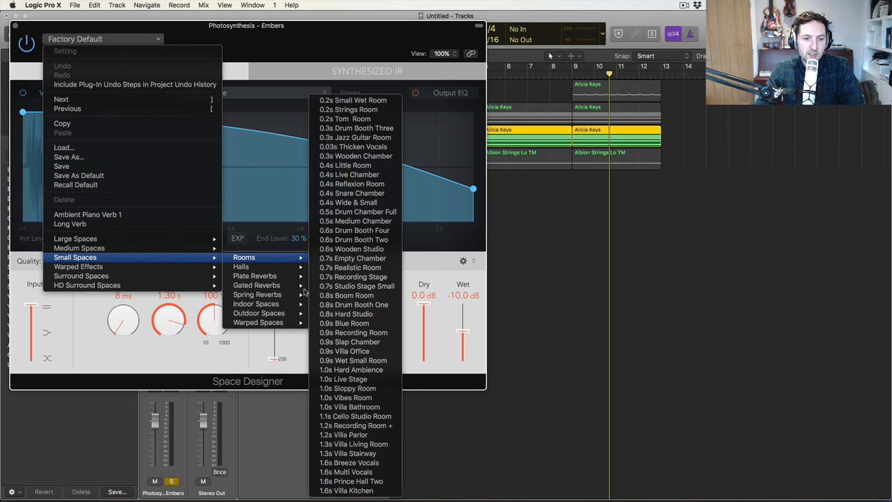
mouse_move(305, 293)
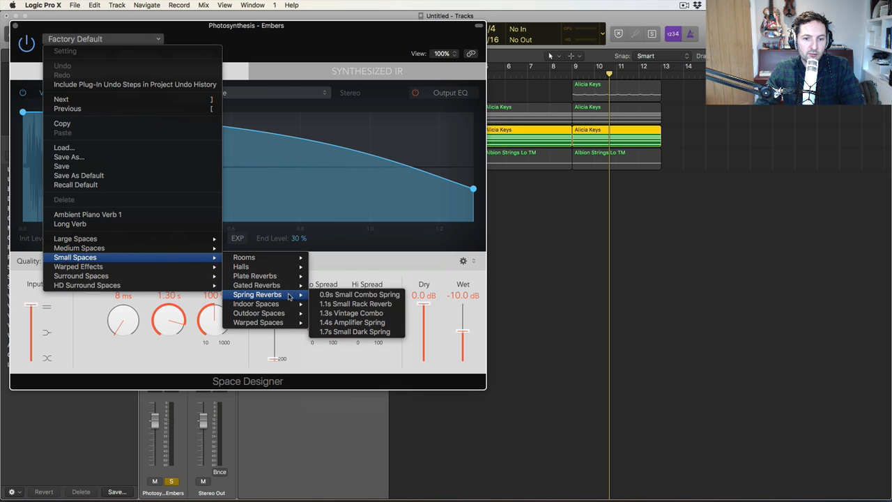
left_click(372, 322)
- Play the soloed Embers track from bar 9, set its reverb's wet level to 0.0 dB and mute the dry signal
left_click_drag(424, 307, 427, 314)
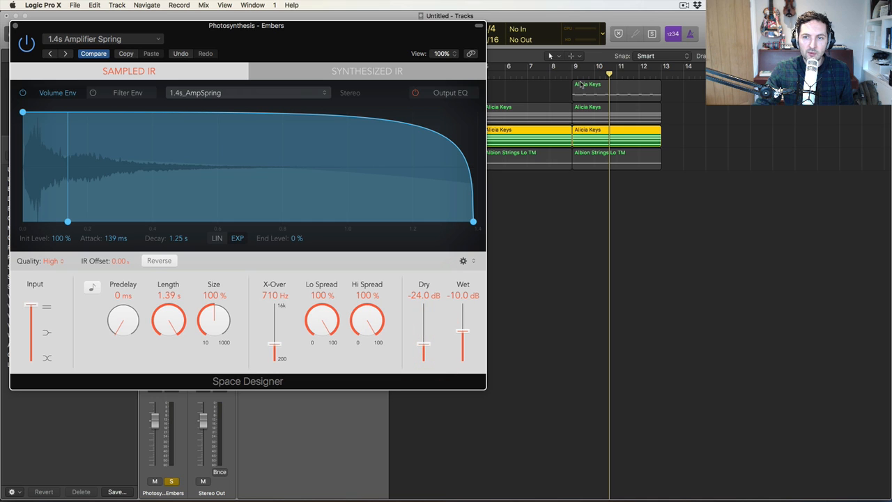
left_click(570, 73)
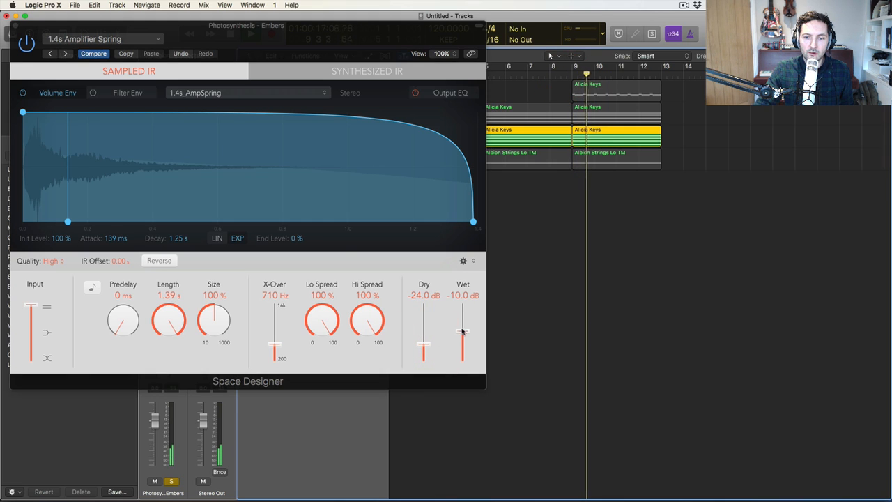
left_click_drag(461, 331, 464, 304)
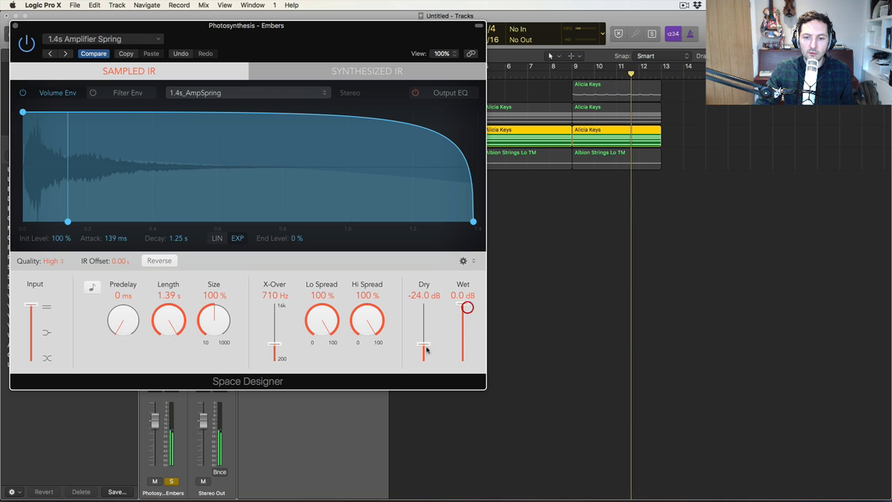
left_click_drag(424, 343, 424, 362)
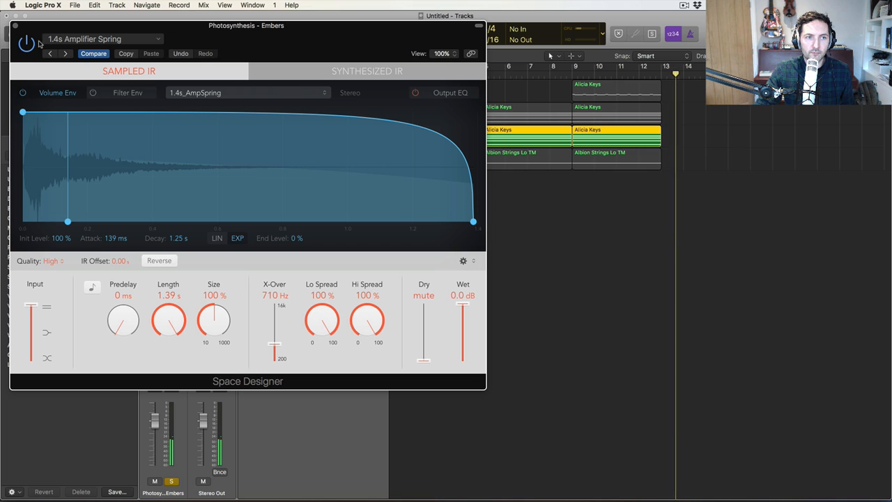
- Unsolo the Photosynthesis - Embers track, play from bar 5 and lower its volume to -2.8 dB, returning the playhead to the start
left_click(15, 26)
key("s")
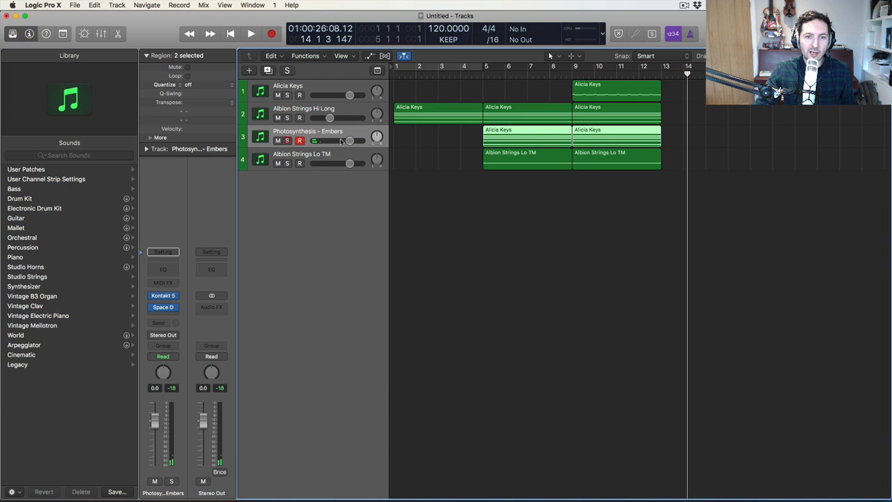
double_click(472, 73)
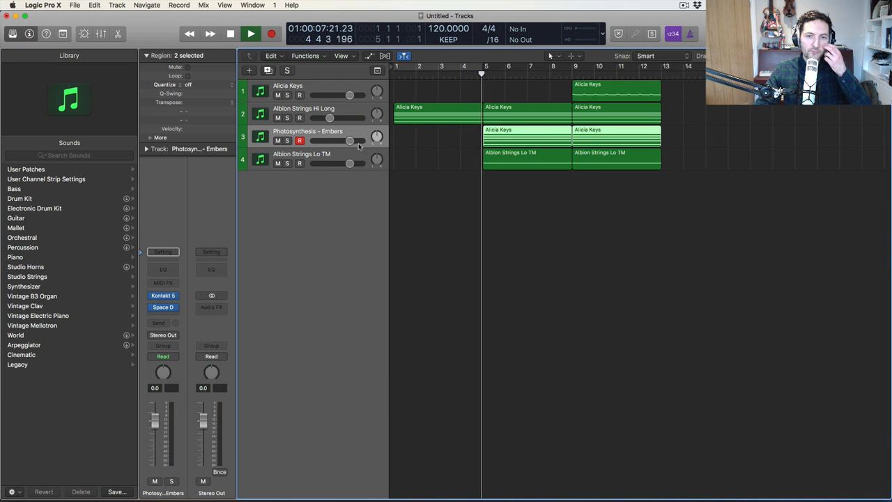
left_click_drag(350, 142, 337, 141)
key("space")
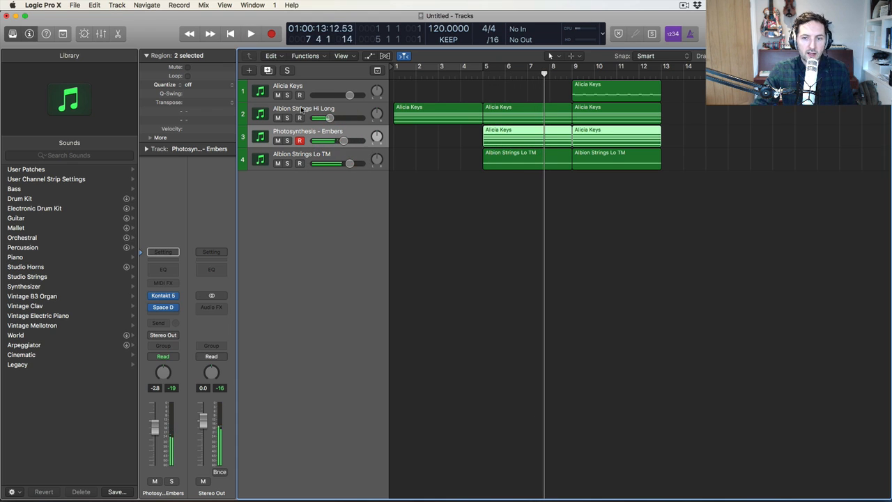
left_click(493, 193)
key("Return")
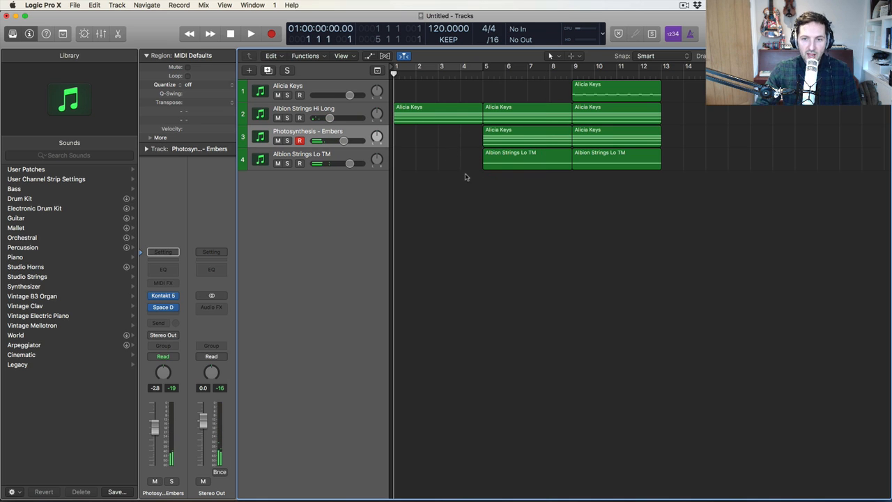
- Inspect the Albion Strings Lo TM track's Kontakt instrument and listen to the arrangement from bar 5
left_click(330, 157)
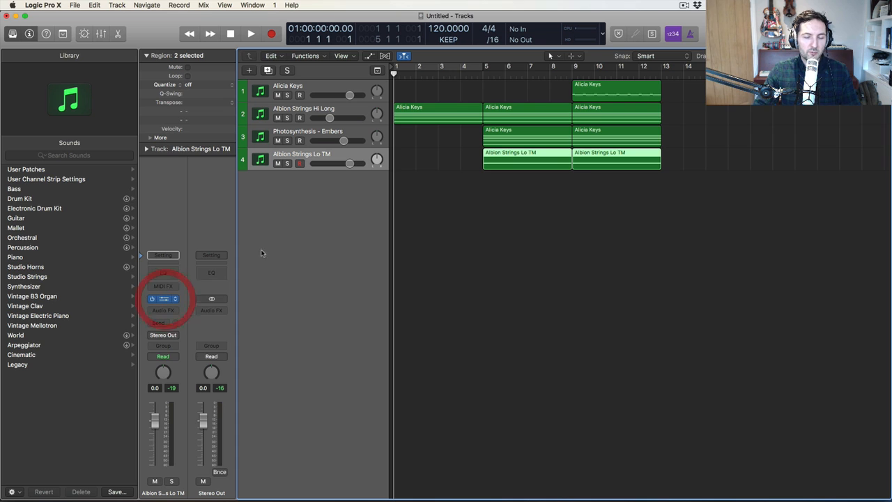
key("v")
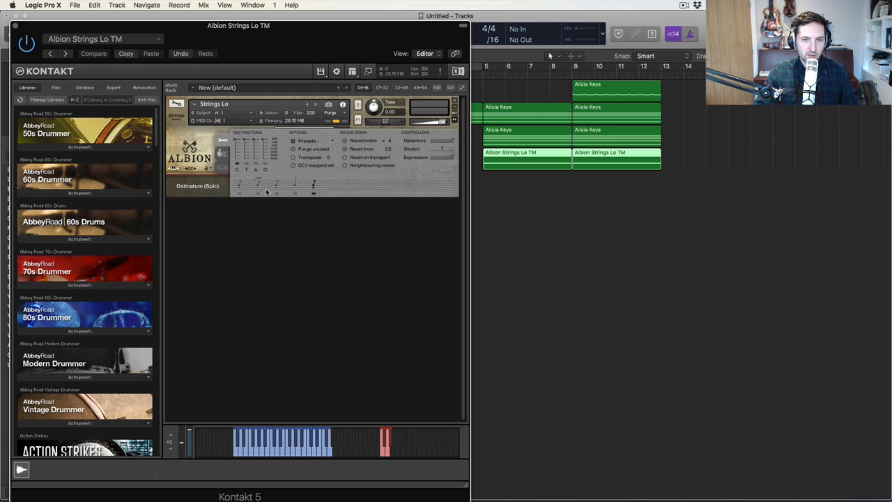
key("space")
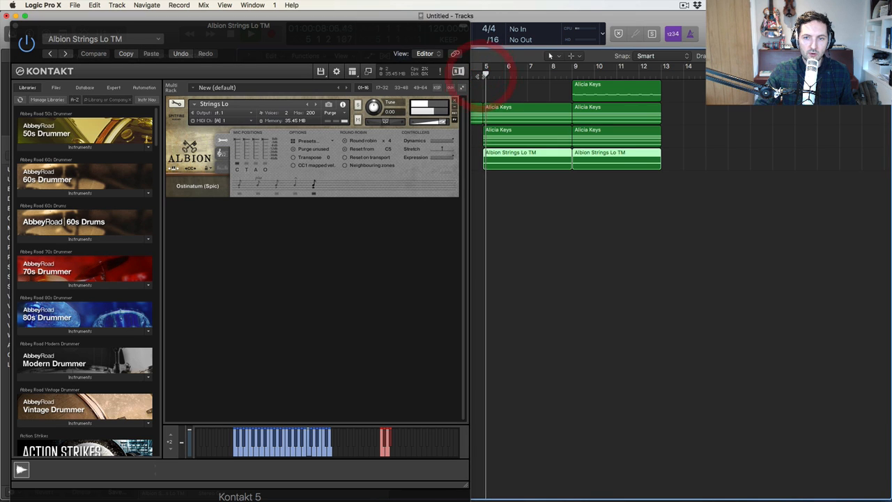
left_click(13, 27)
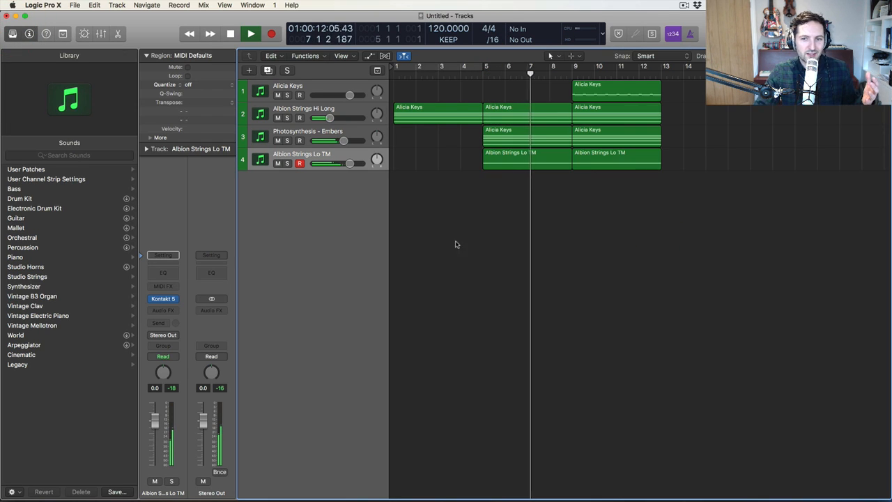
key("space")
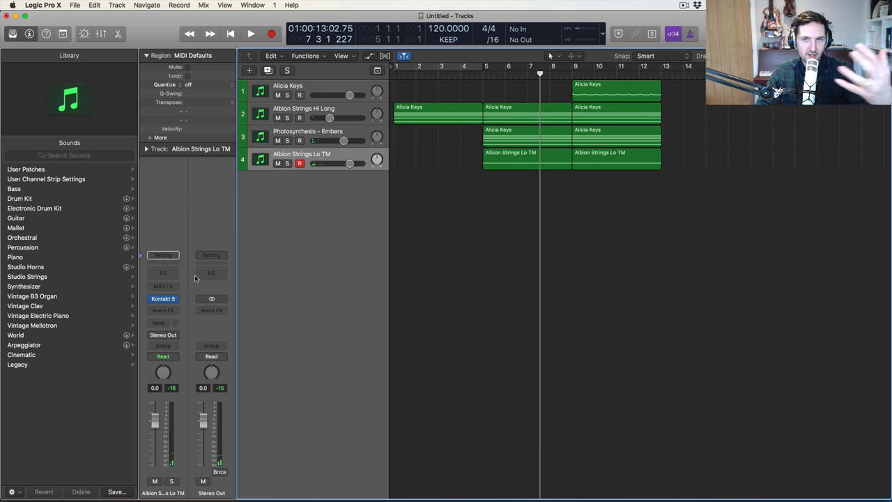
- Insert a stereo Space Designer reverb on the Albion Strings Lo TM track and load the 04.3s In the Subway preset from the large indoor spaces
left_click(174, 311)
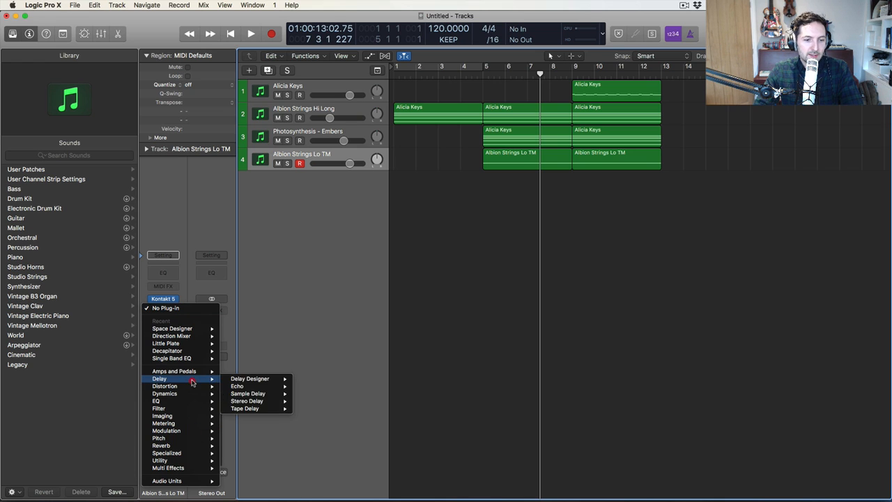
mouse_move(197, 439)
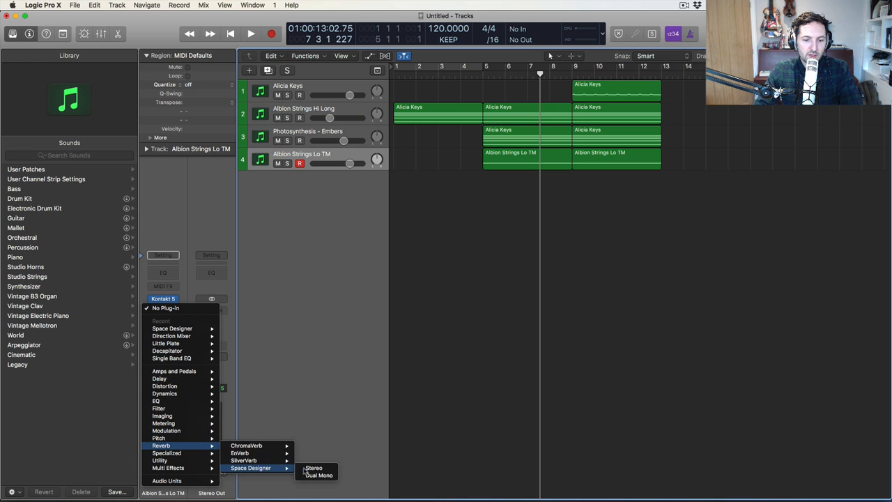
left_click(314, 468)
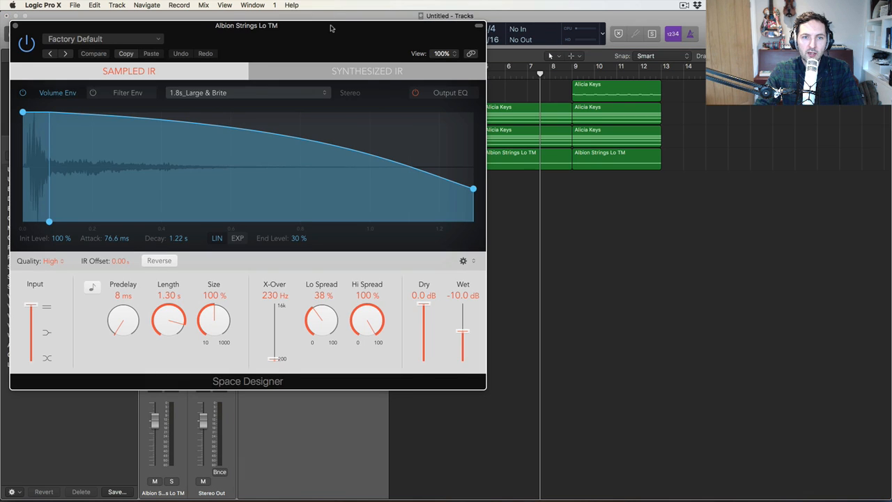
left_click(328, 26)
left_click(119, 38)
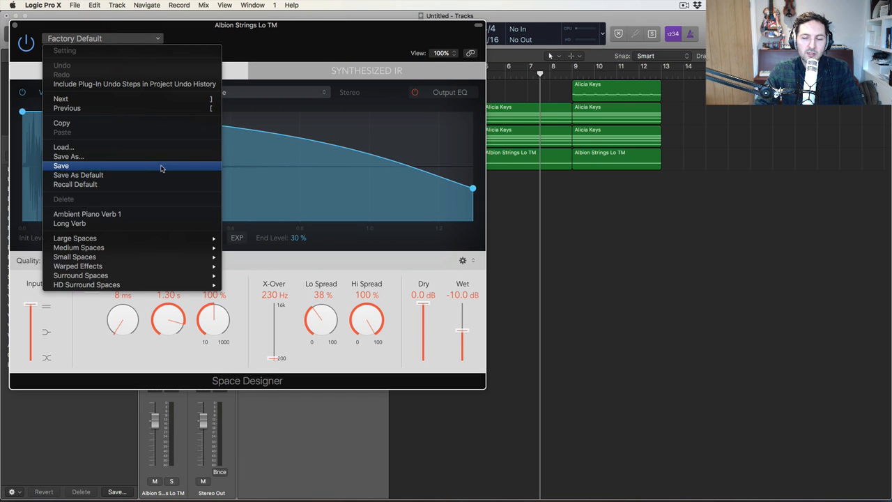
mouse_move(177, 247)
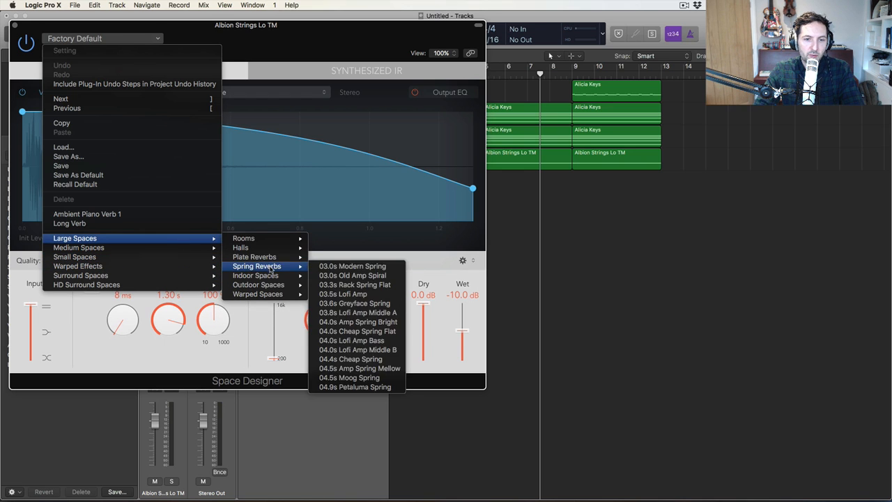
mouse_move(279, 278)
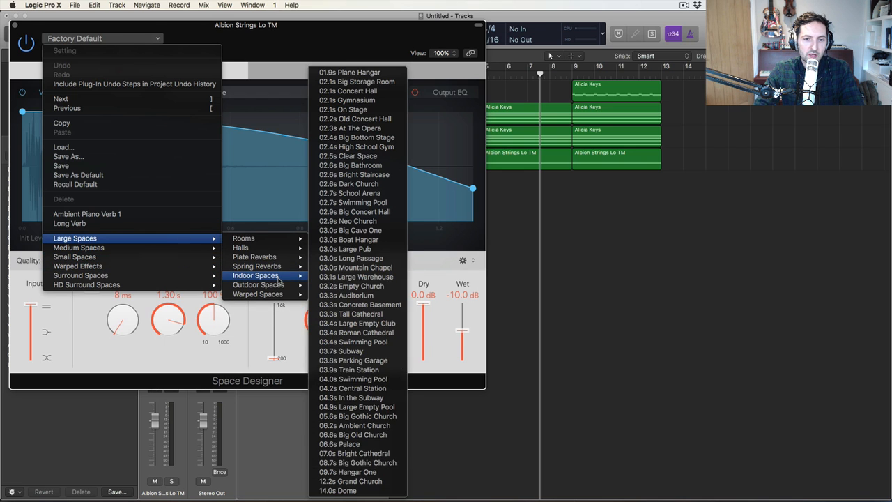
left_click(382, 398)
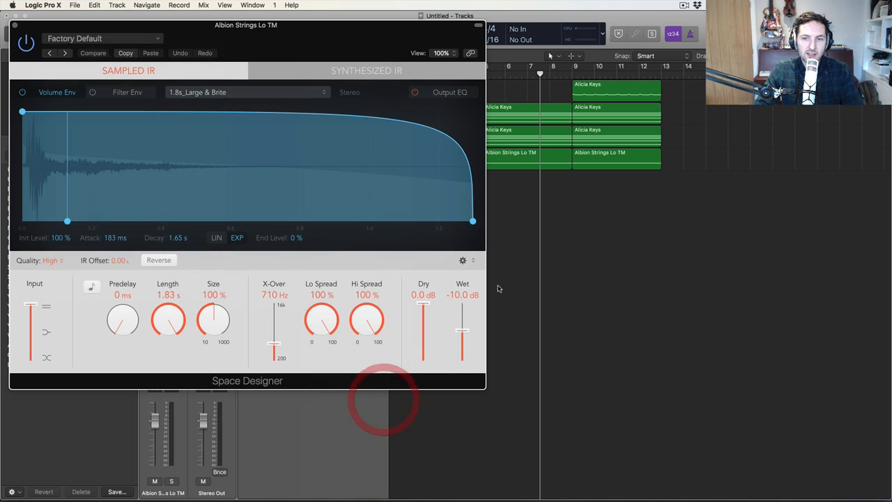
- Play from bar 5 to hear the low strings with the subway reverb and close the Space Designer window
left_click_drag(370, 41, 733, 205)
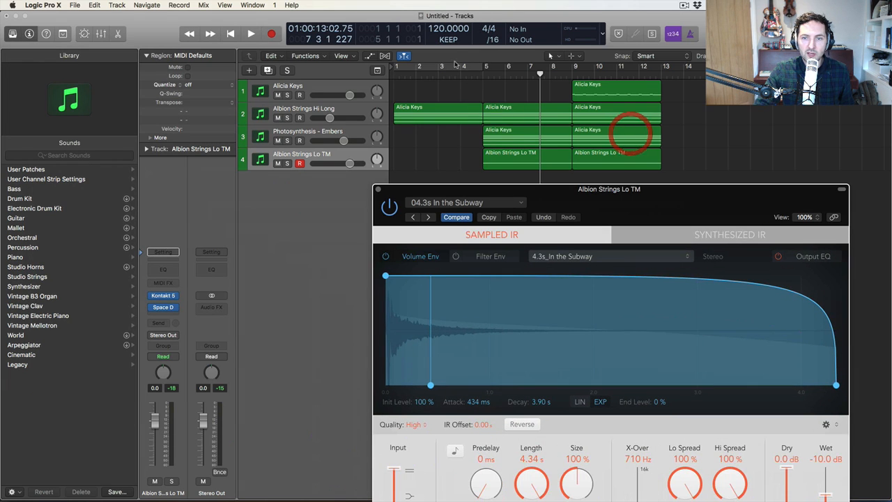
left_click(485, 78)
key("space")
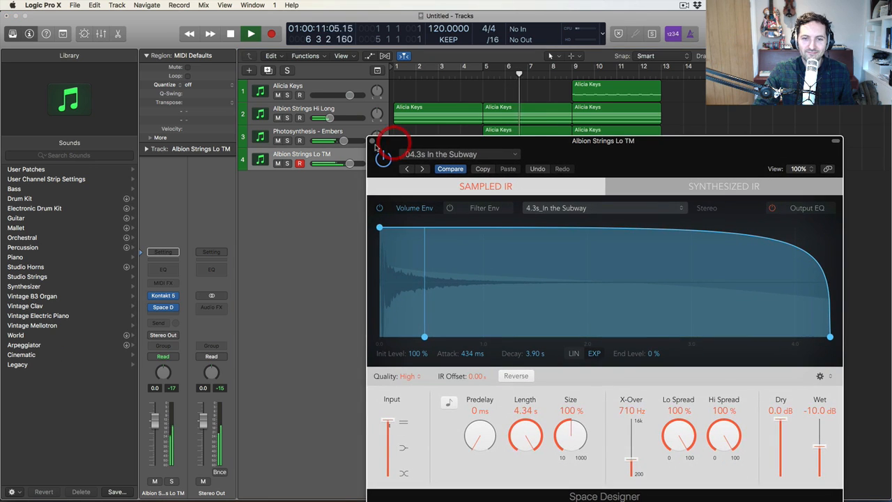
left_click(377, 189)
left_click(455, 167)
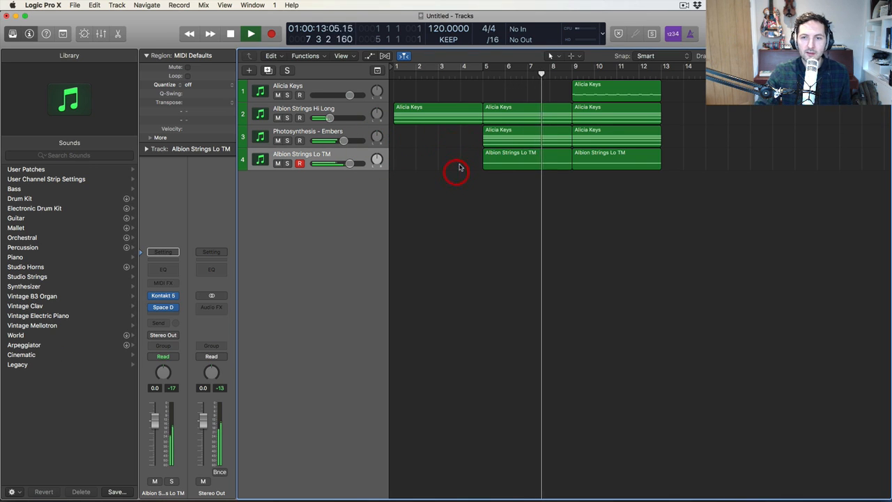
- Stop playback and insert a stereo Space Designer reverb on the Alicia Keys track
left_click(306, 87)
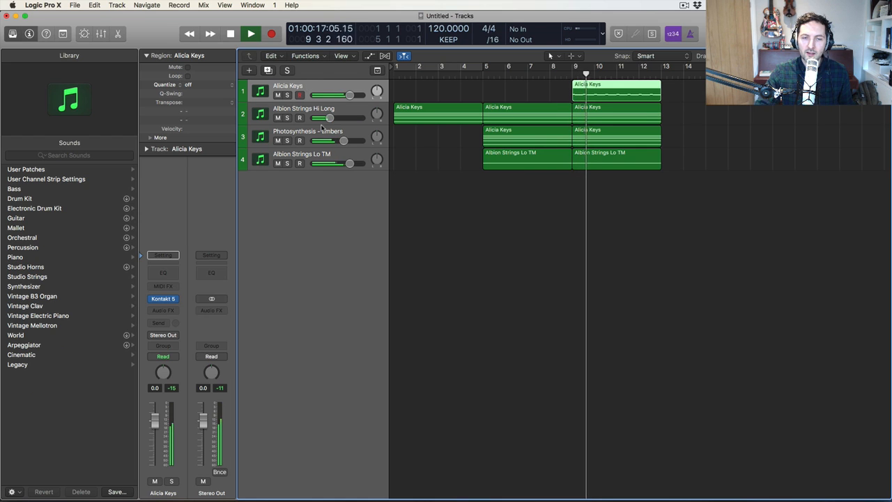
key("space")
left_click(173, 308)
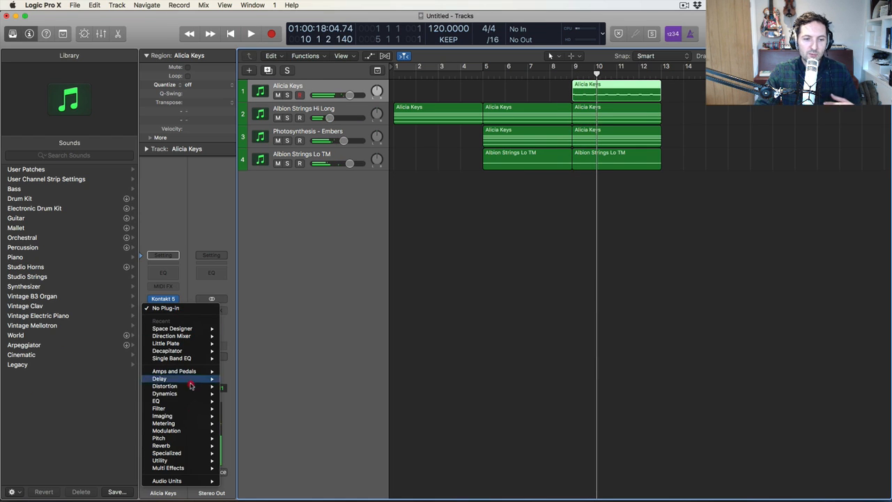
mouse_move(196, 445)
mouse_move(258, 455)
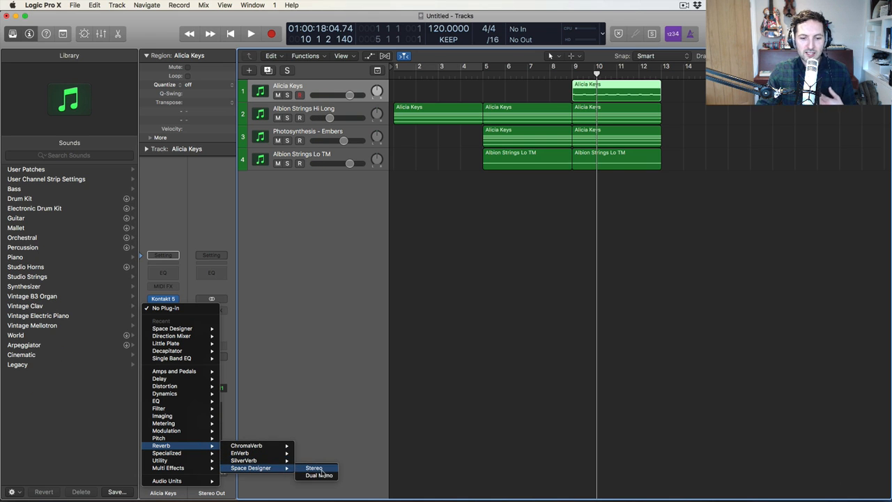
left_click(321, 470)
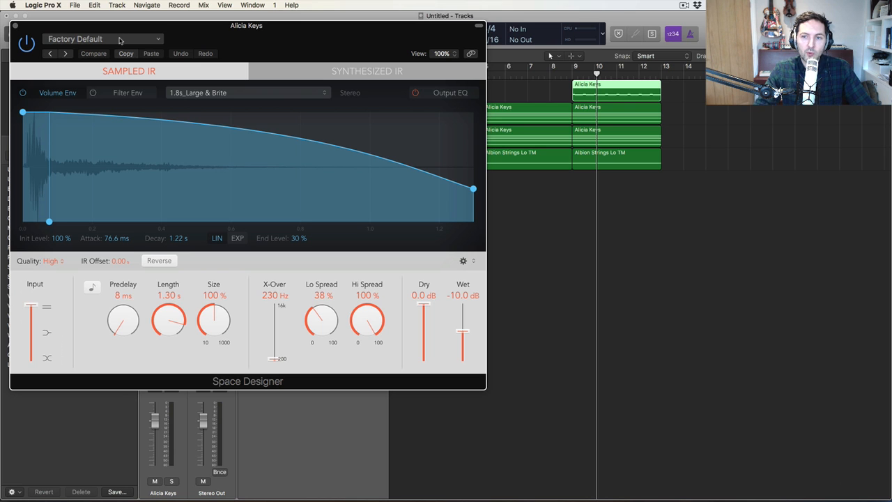
- Load the large indoor space preset 06.6s Big Old Church into the Alicia Keys reverb, with dry at -5.0 dB and wet at -20.0 dB
left_click_drag(120, 32, 161, 35)
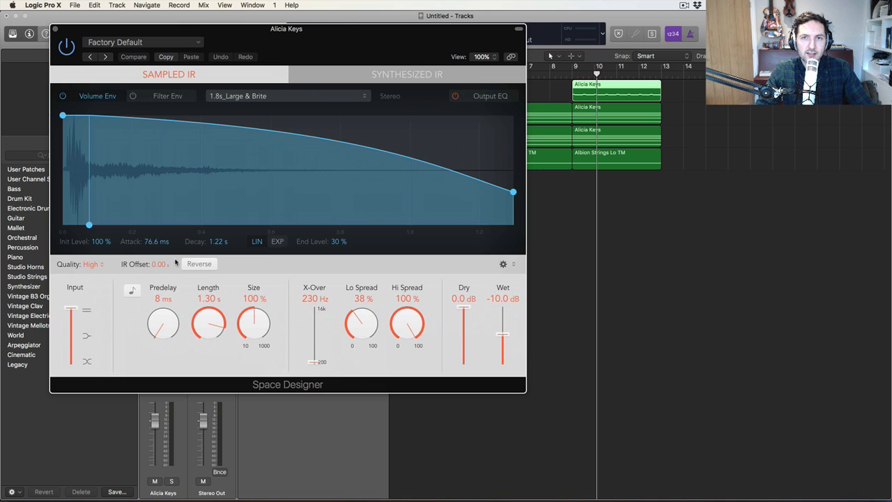
left_click(176, 43)
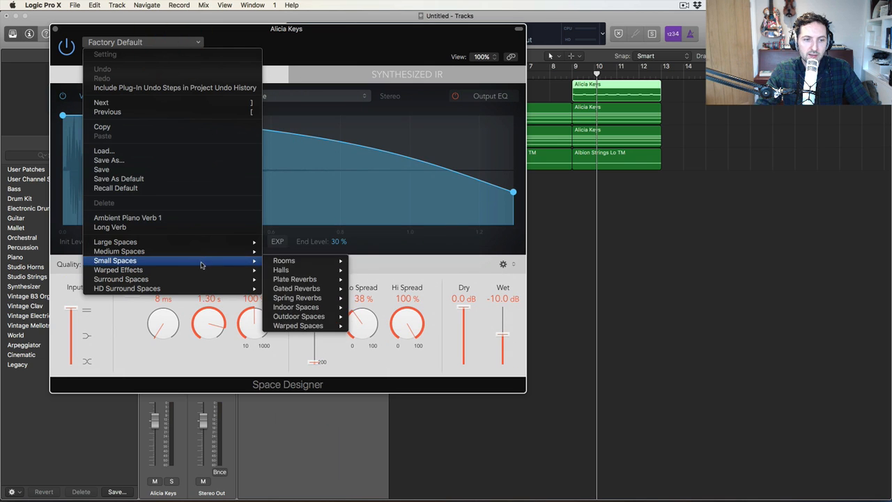
mouse_move(218, 241)
mouse_move(336, 290)
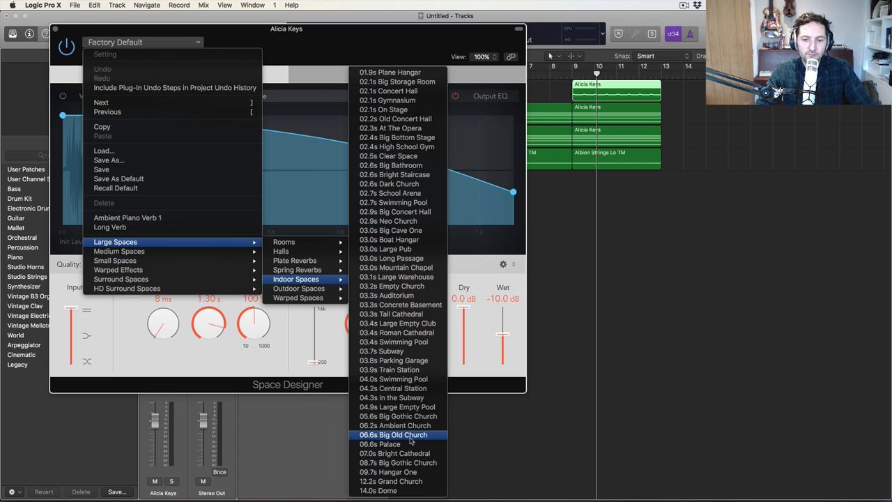
left_click(410, 435)
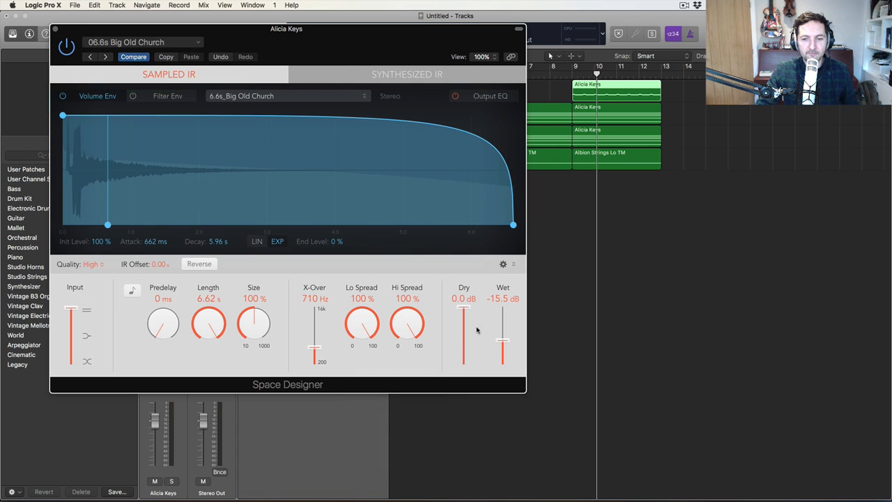
mouse_move(465, 320)
left_mouse_down()
mouse_move(466, 343)
mouse_move(468, 323)
mouse_move(502, 345)
mouse_move(466, 322)
left_mouse_up()
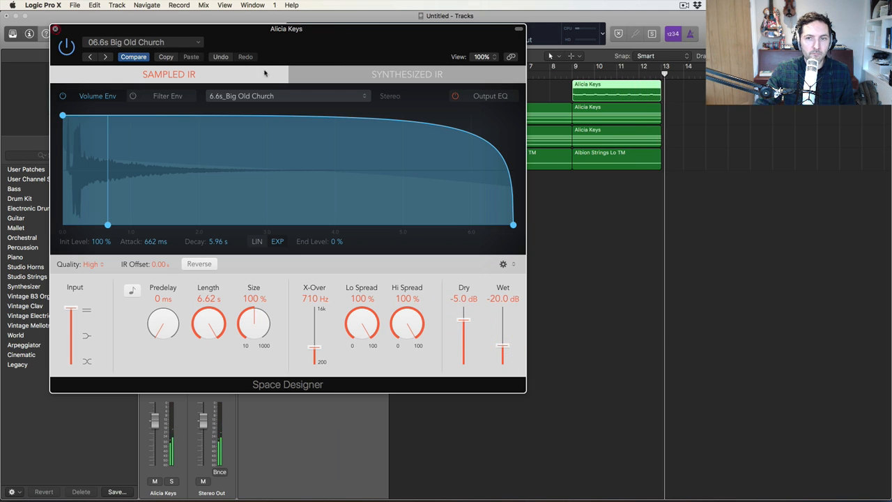
key("super+w")
- Play from the start and duplicate the bar 9 regions of all four tracks to bar 13
key("Return")
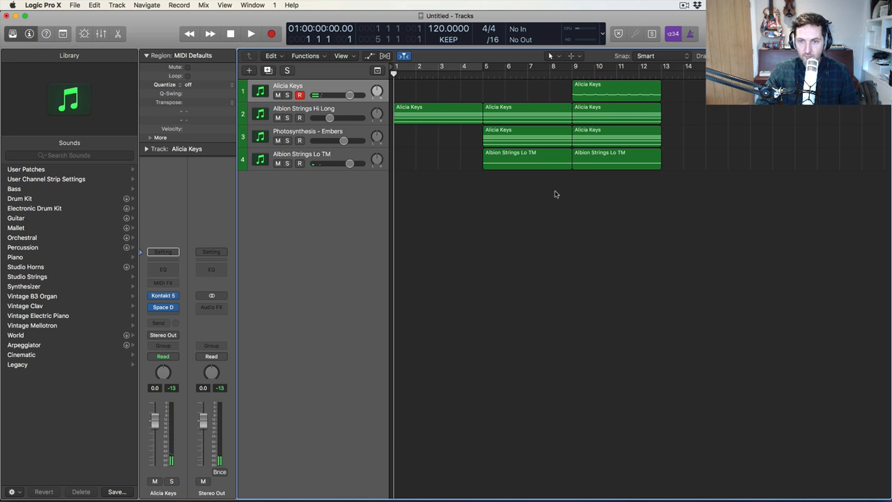
key("space")
left_click_drag(680, 174, 681, 97)
left_click(676, 309)
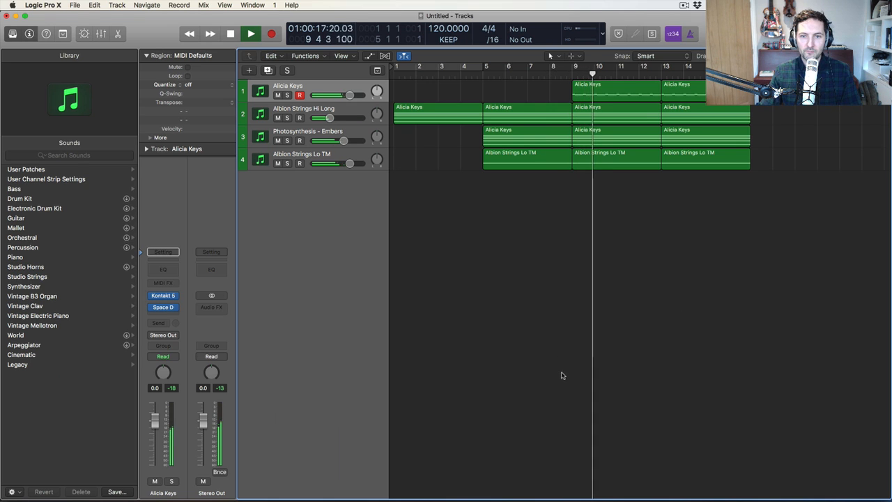
- Adjust the dry and wet levels of the Alicia Keys track's Space Designer during playback and close the reverb
left_click(163, 307)
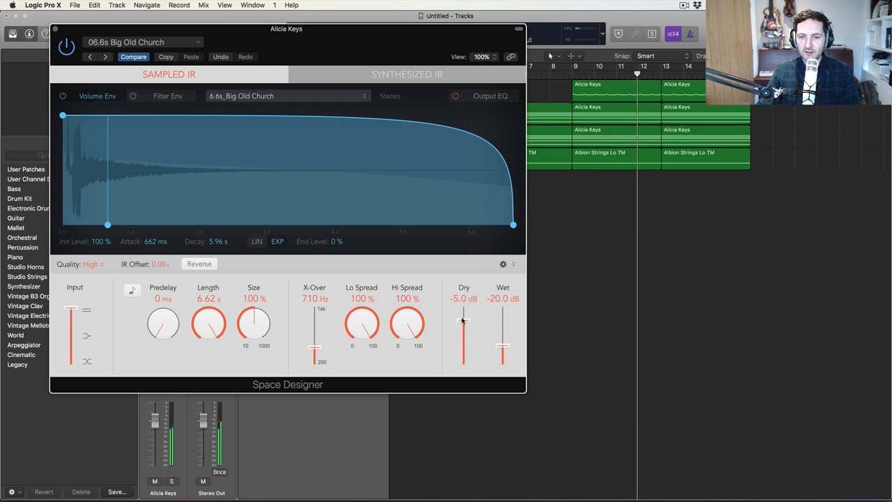
left_click_drag(462, 320, 502, 343)
left_click(56, 31)
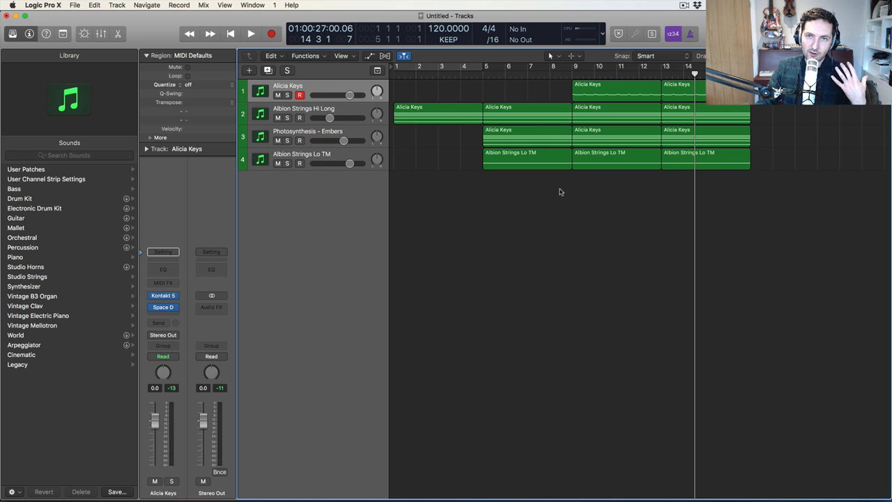
- Return the playhead to the start of the arrangement, play it briefly and stop
key("Return")
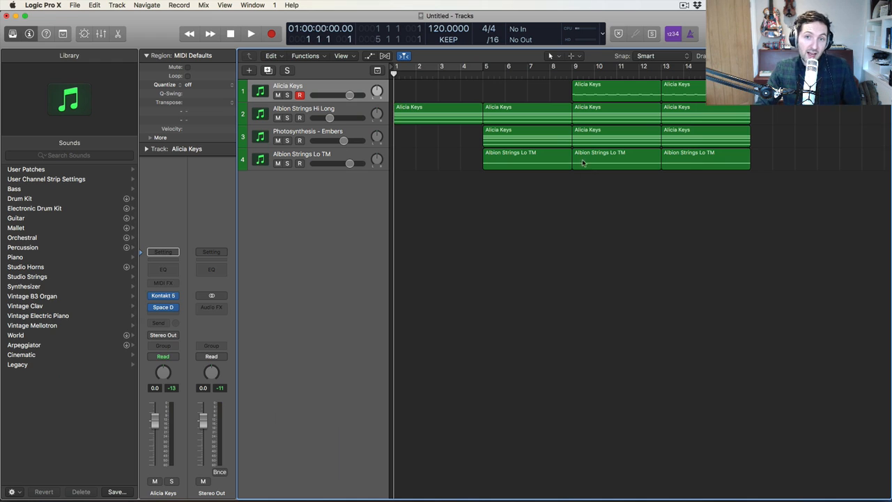
key("space")
key("space")
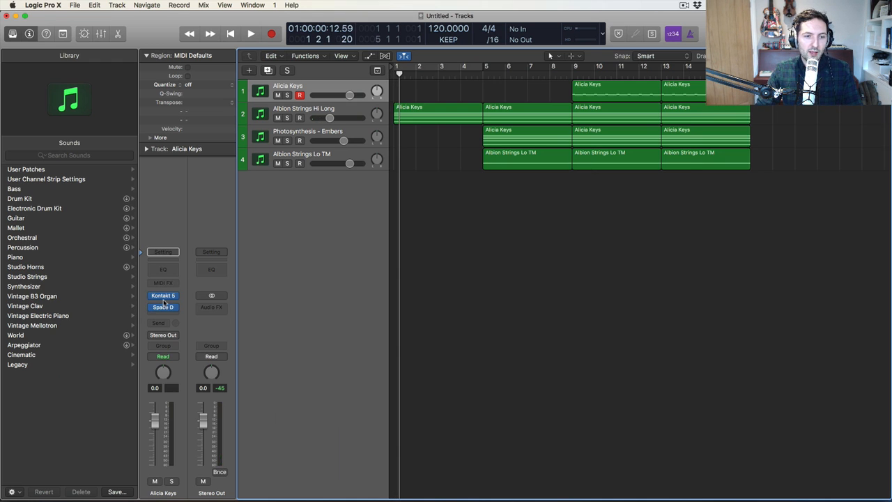
- Select the Albion Strings Hi Long track and browse the Strings category of its Kontakt presets
left_click(318, 109)
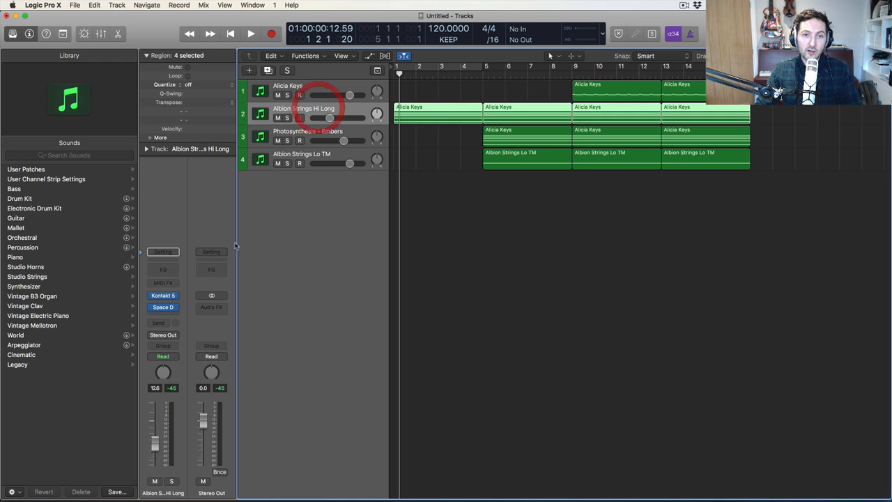
left_click(142, 297)
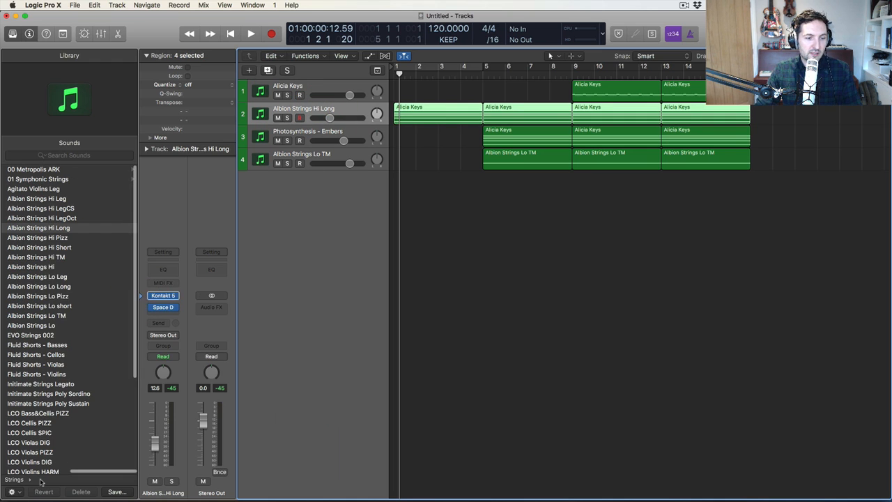
left_click(17, 481)
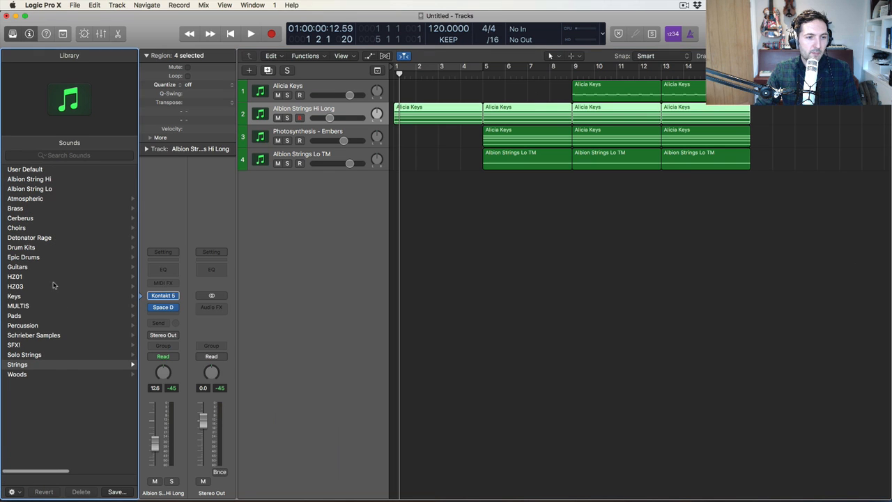
left_click(32, 365)
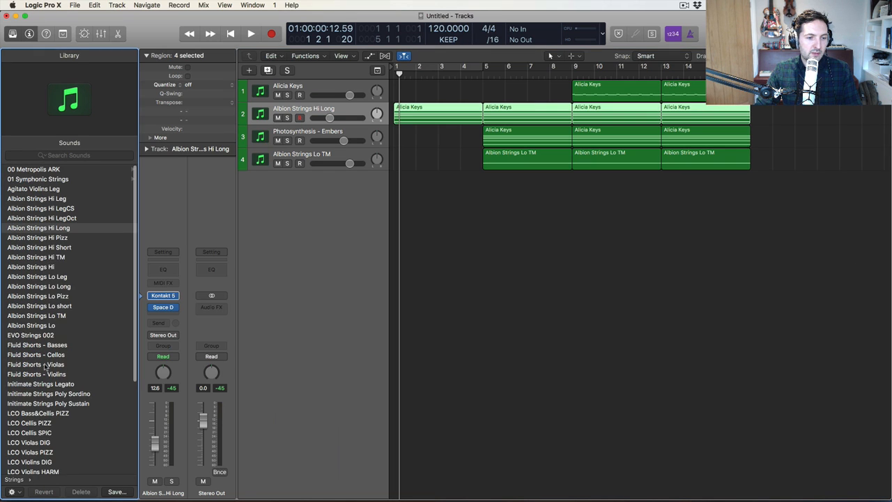
left_click(16, 481)
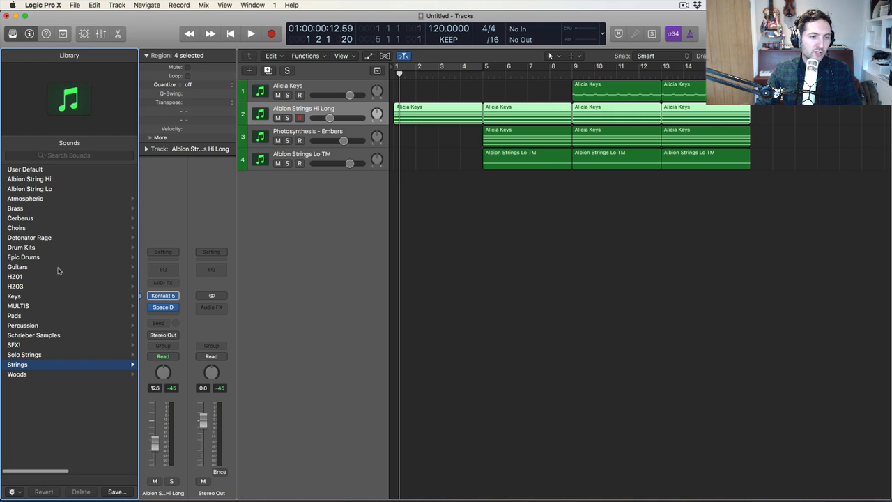
- Replace the Albion Strings Hi Long track's Kontakt instrument with Sections 1 and 2 Ensemble Perf.nki from the Session Strings Pro library
left_click(162, 297)
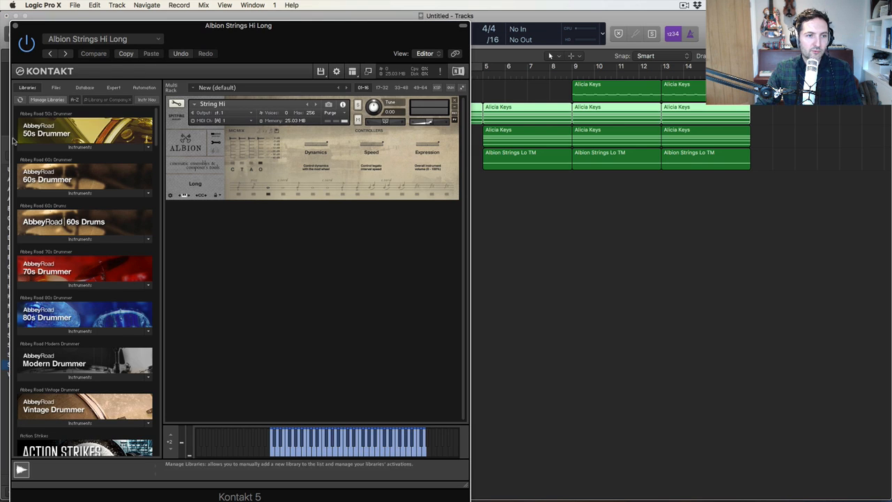
scroll(74, 181, "down", 10)
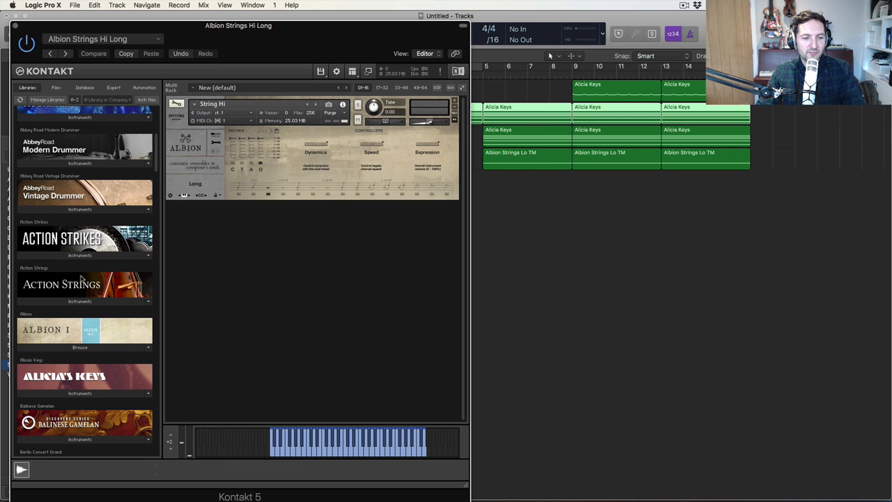
scroll(80, 279, "down", 18)
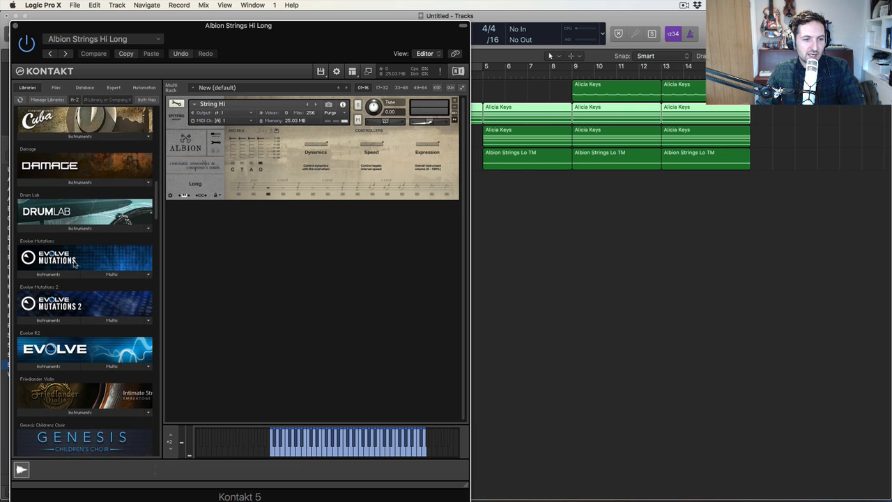
scroll(75, 262, "down", 15)
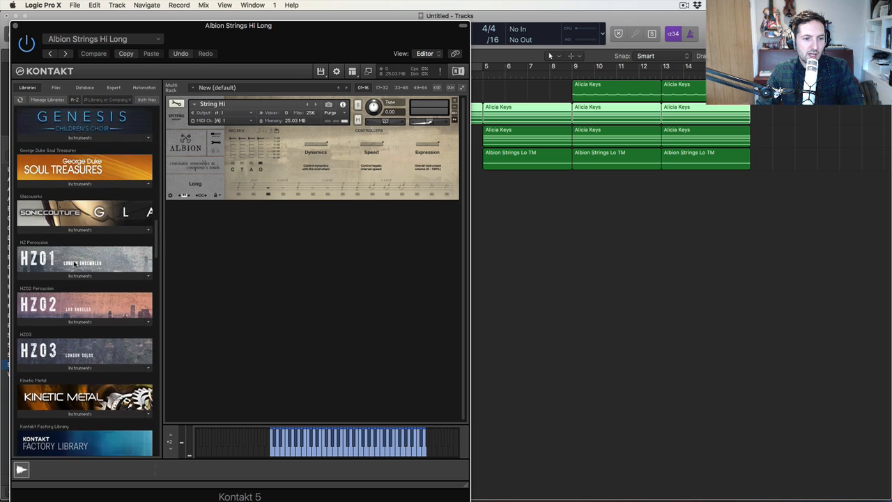
scroll(75, 263, "down", 20)
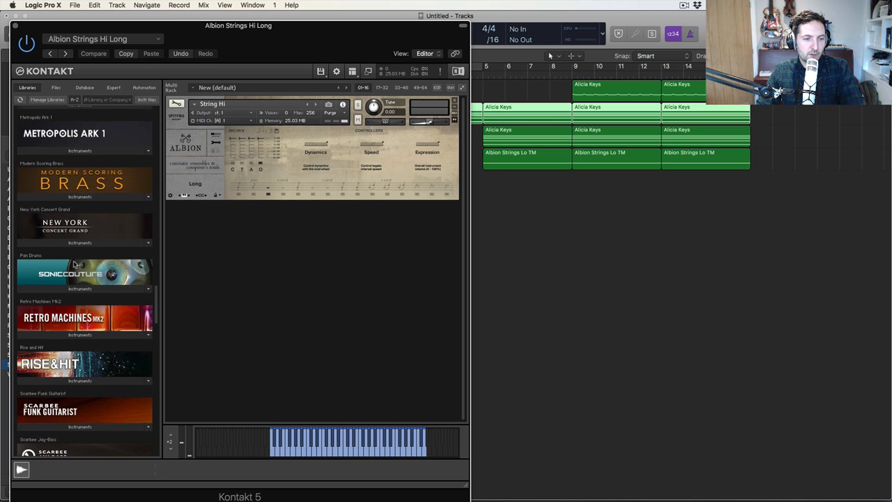
scroll(74, 263, "down", 14)
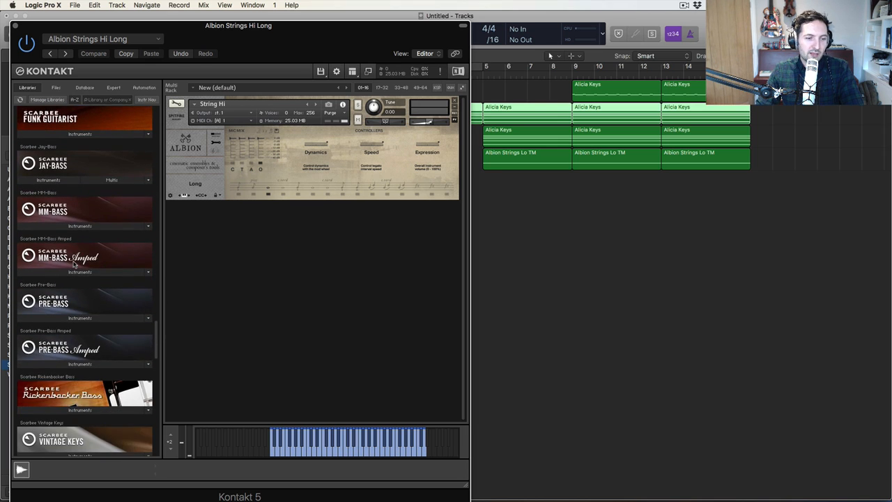
scroll(75, 264, "down", 9)
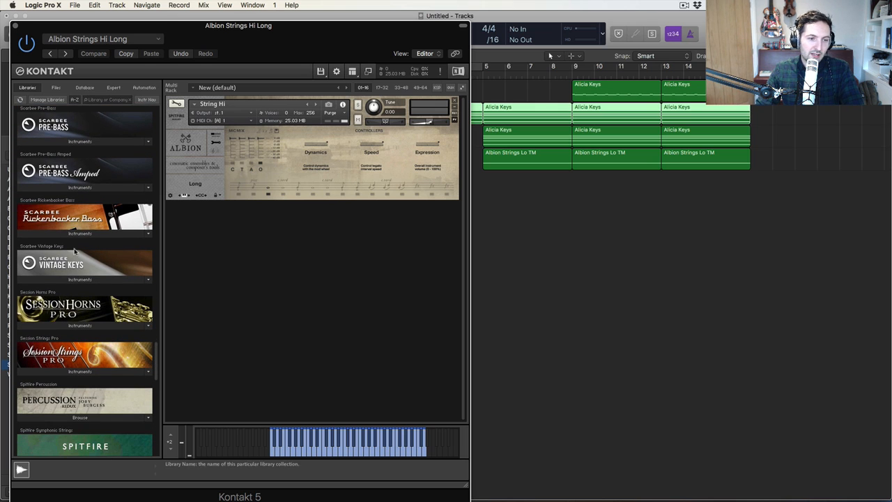
scroll(77, 258, "down", 3)
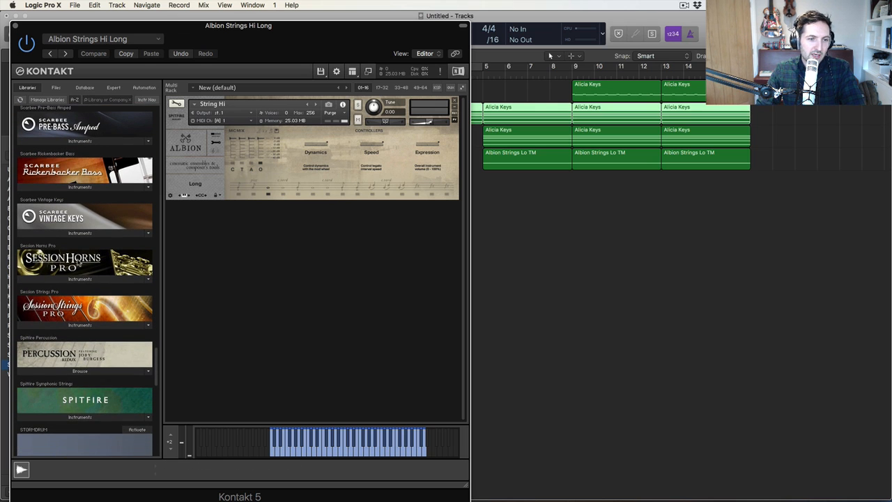
scroll(78, 264, "down", 5)
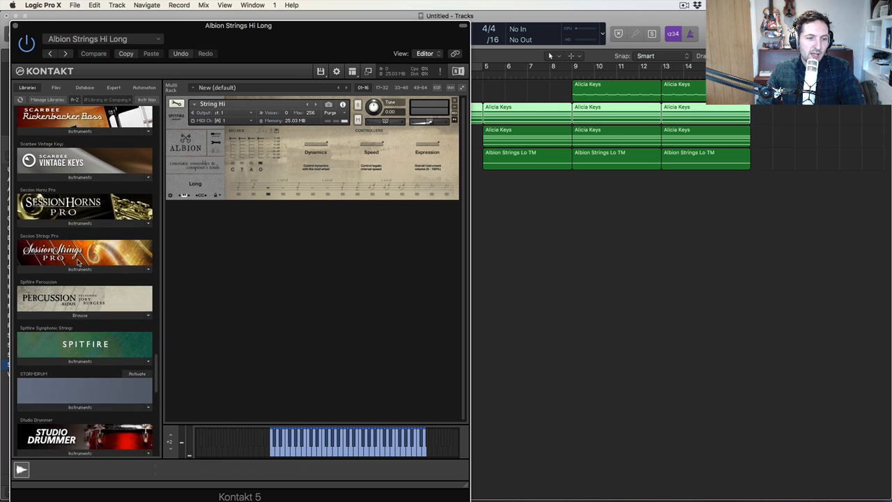
left_click(79, 231)
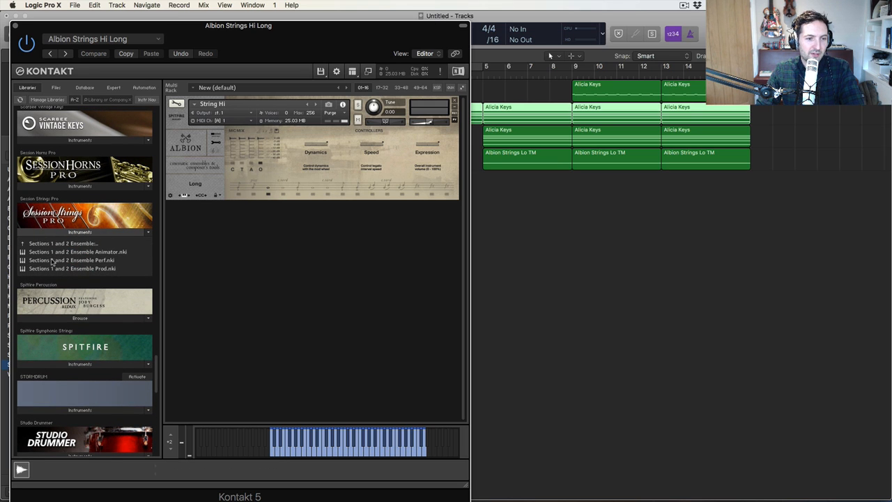
left_click_drag(52, 261, 342, 148)
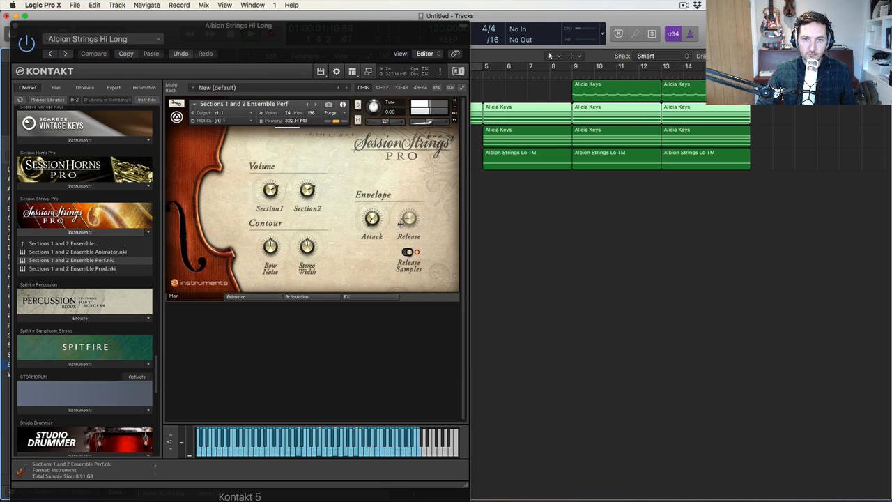
- Raise the Albion Strings Hi Long track's volume to -9.0 dB during playback, stop, and close its Kontakt window
left_click_drag(69, 25, 399, 161)
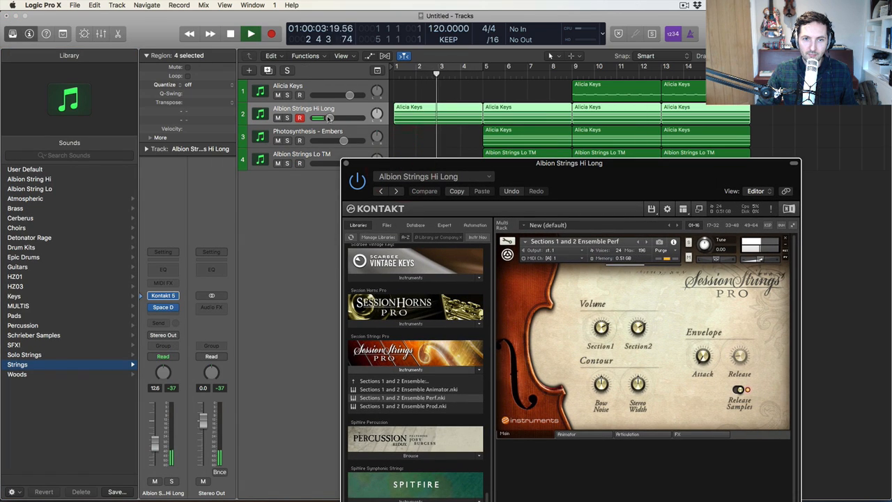
left_click_drag(329, 118, 335, 118)
key("space")
left_click(348, 163)
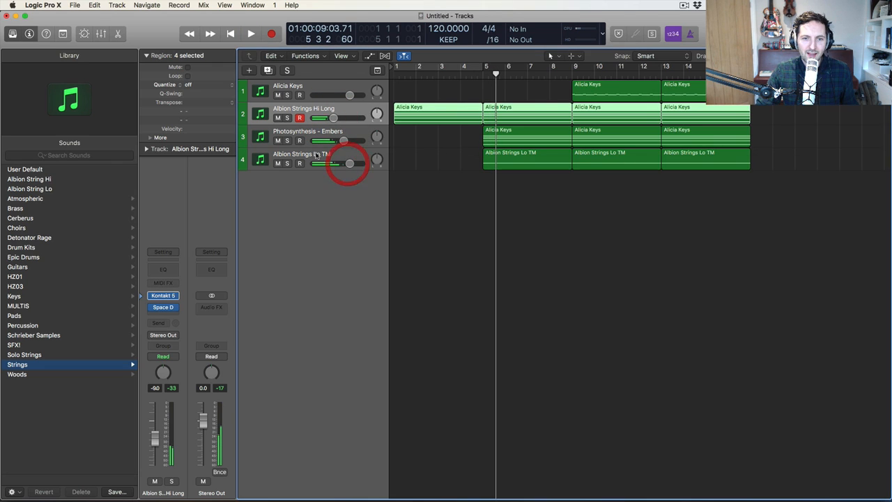
- Inspect the Kontakt instrument loaded on the Albion Strings Lo TM track and close its window
left_click(313, 153)
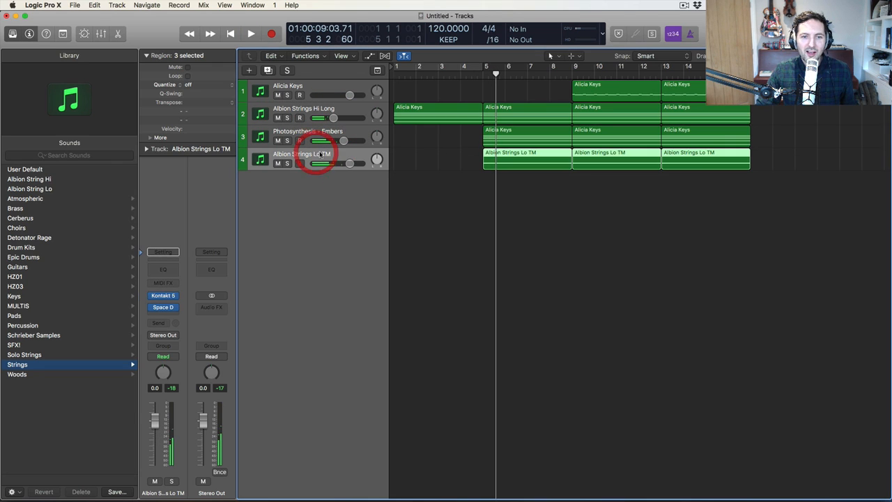
left_click(148, 298)
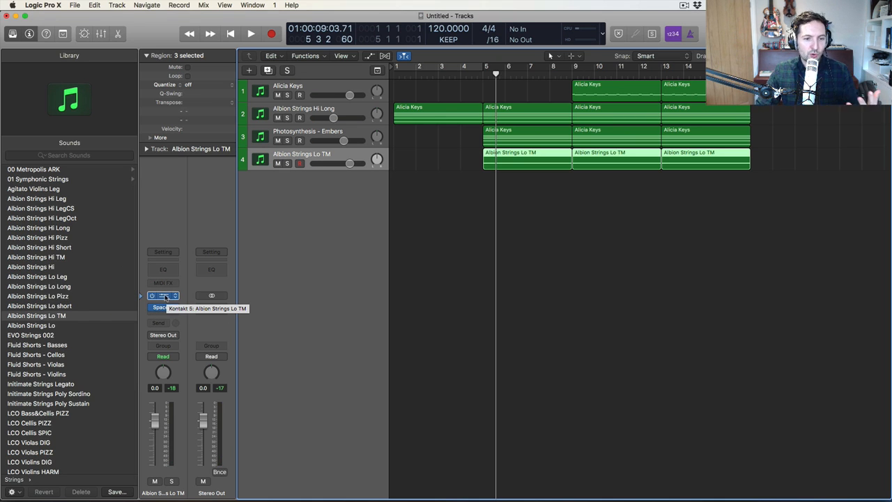
left_click(162, 296)
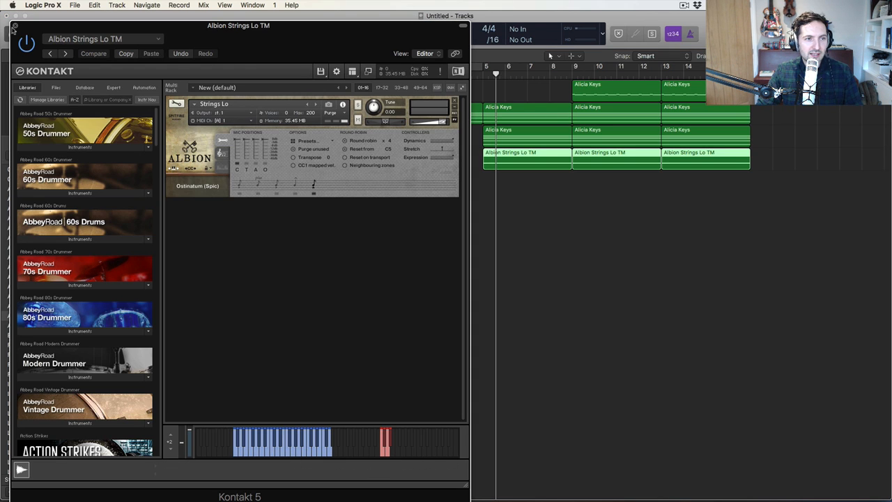
left_click(13, 29)
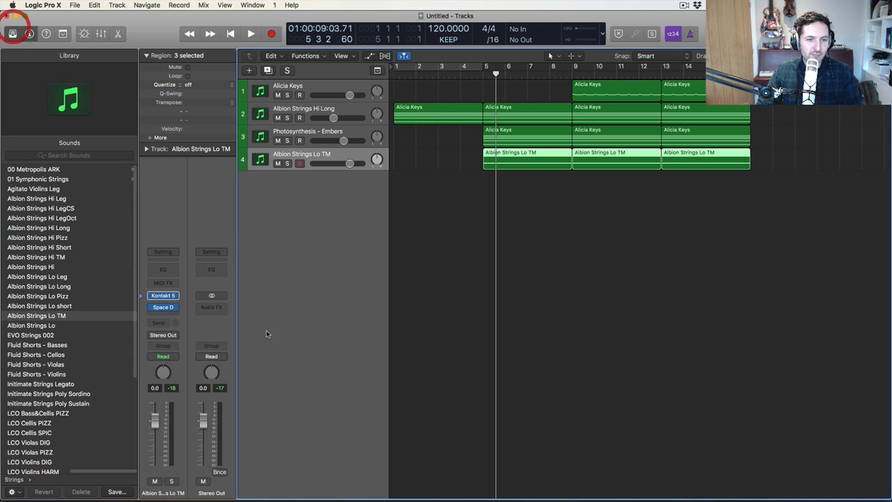
- Replace Kontakt on the Albion Strings Lo TM track with Spectrasonics Omnisphere and dismiss its splash screen
left_click(174, 296)
mouse_move(212, 484)
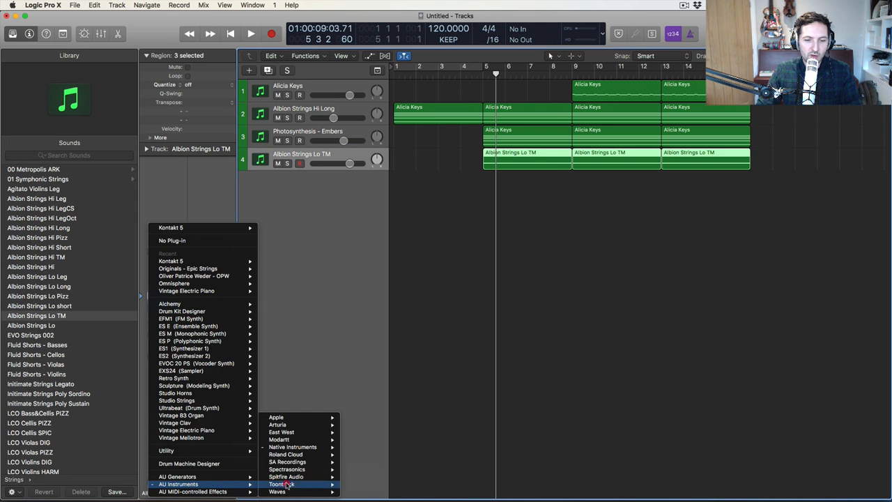
mouse_move(310, 469)
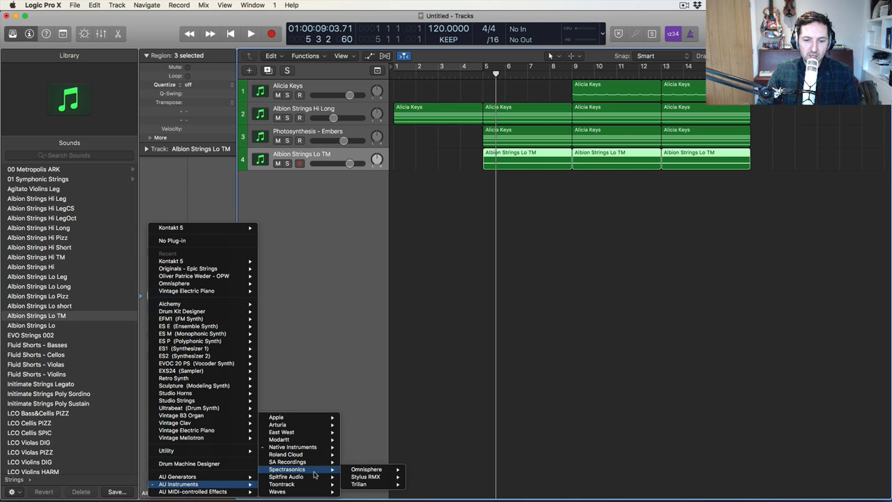
left_click(427, 471)
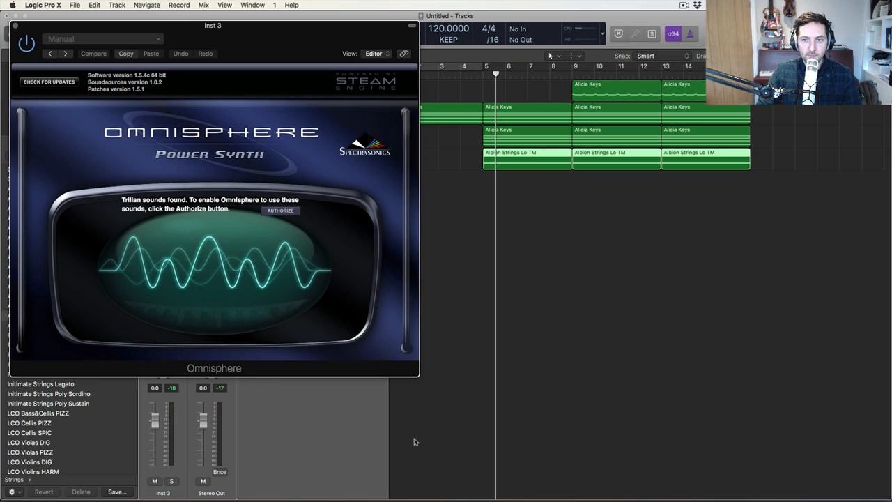
left_click(254, 143)
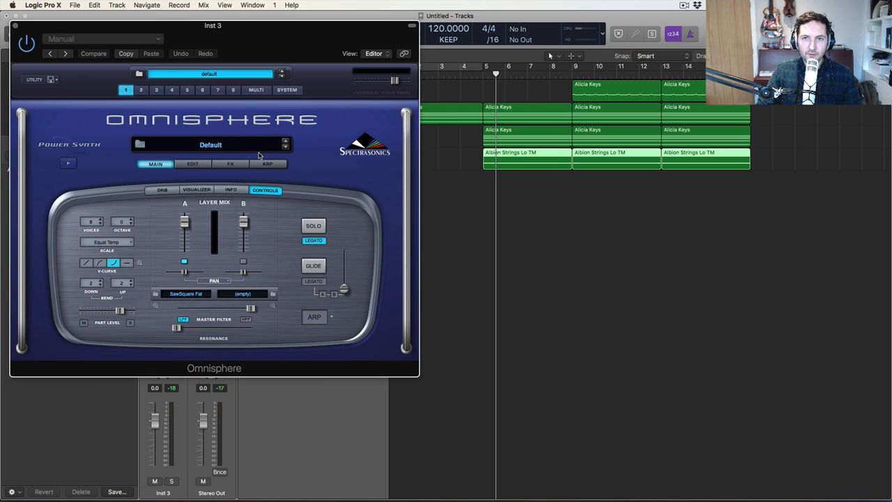
- Choose the Retrophased Organic Rhodes patch from Omnisphere's Keyboards category, Electric Pianos type, and start playback to audition it
left_click(253, 144)
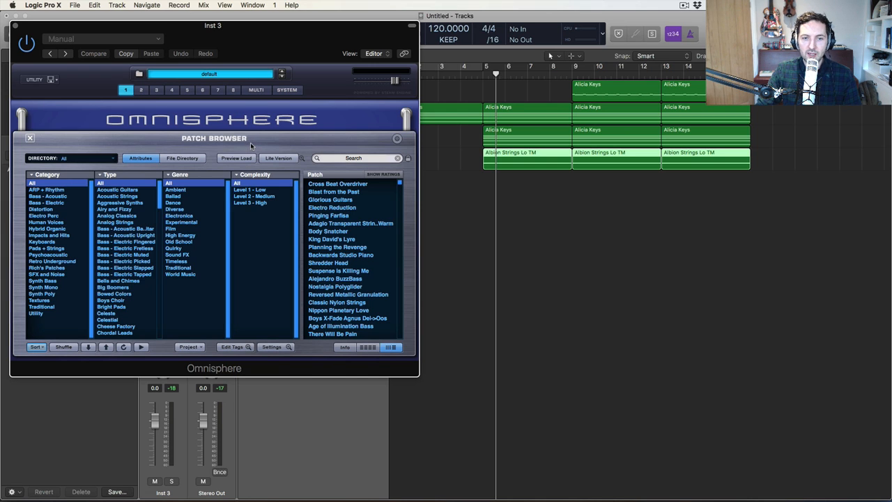
left_click(53, 216)
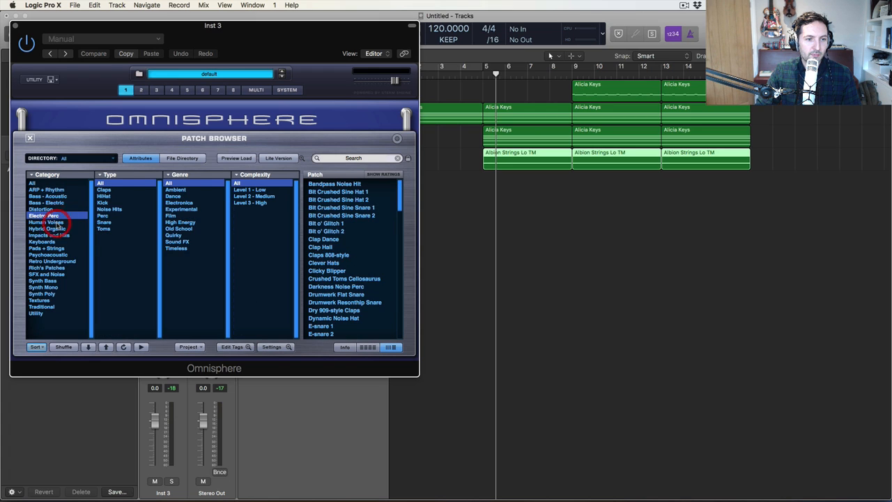
left_click(60, 223)
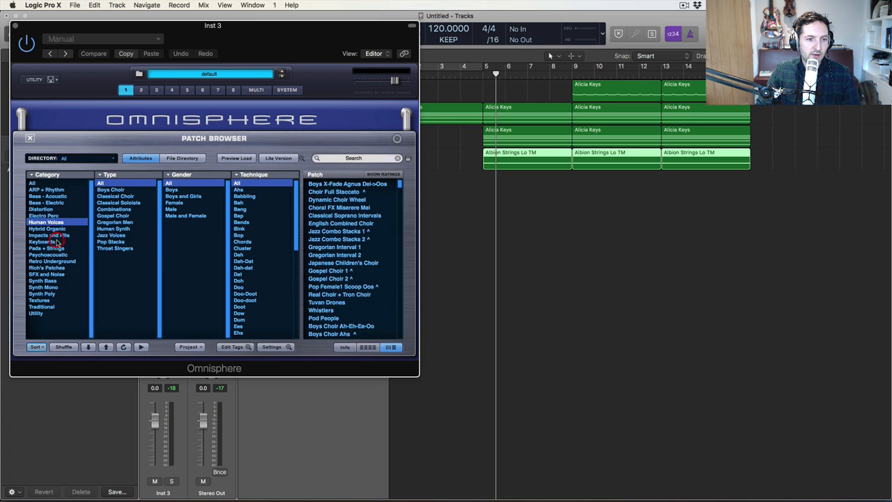
left_click(54, 241)
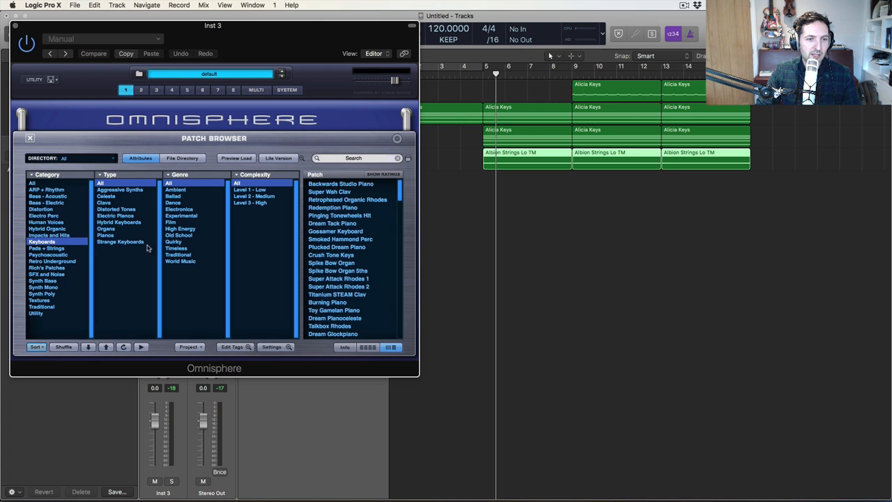
left_click(115, 215)
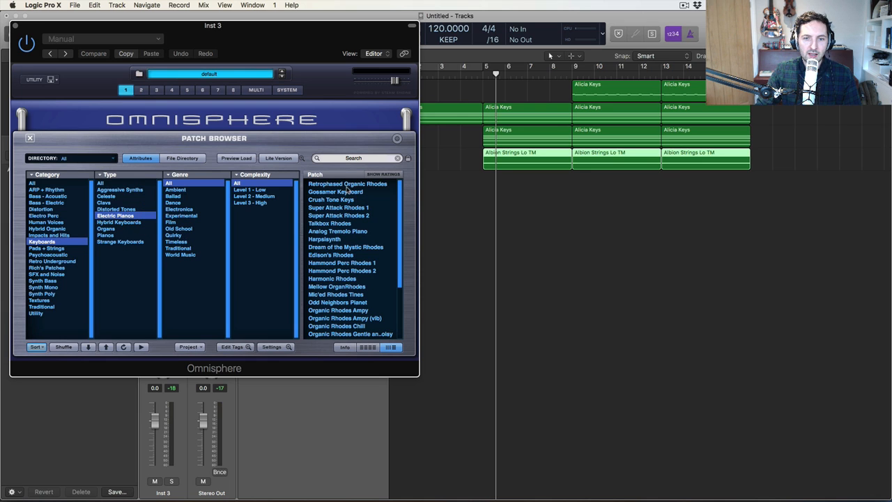
left_click(347, 184)
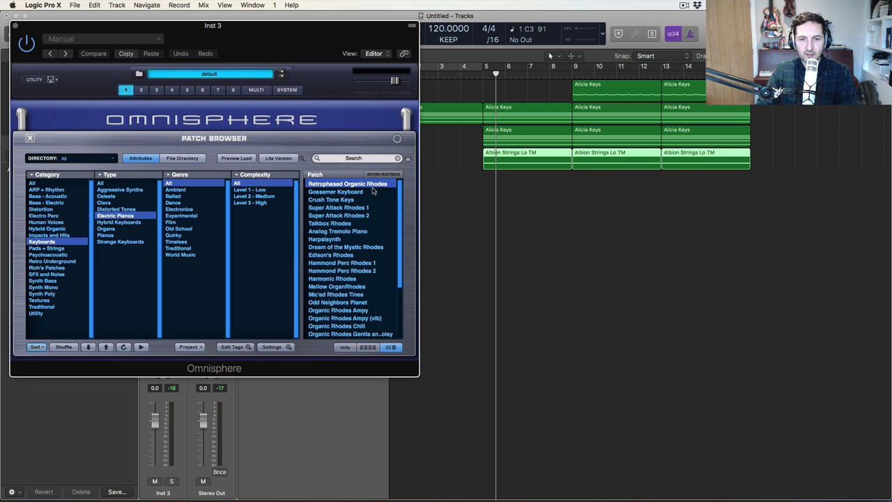
key("space")
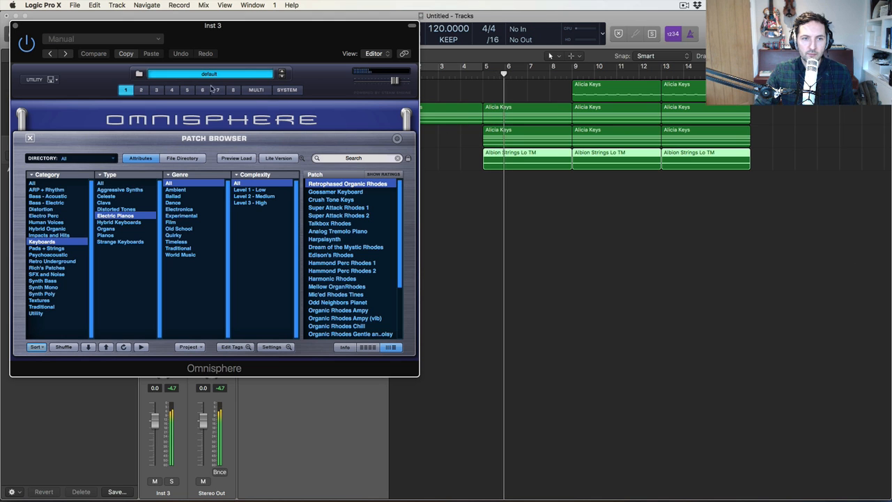
- Lower the Inst 3 track's volume to -14.0 dB during playback, stop, and close its Omnisphere window
left_click_drag(26, 29, 454, 73)
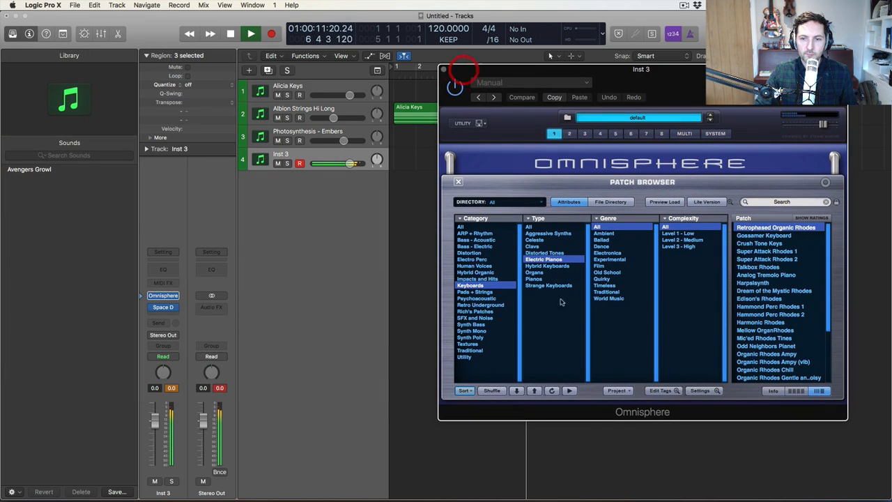
left_click_drag(349, 163, 328, 163)
key("space")
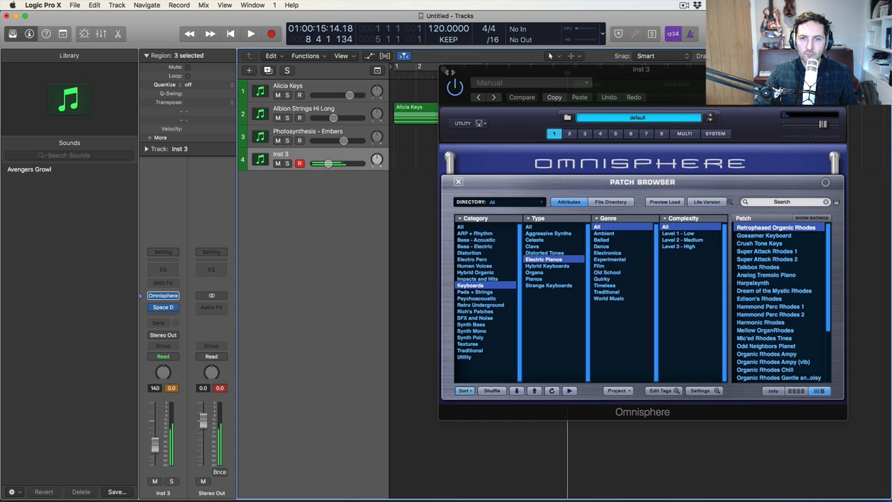
left_click(446, 70)
- Deselect the regions, play the arrangement from the start and lower the Inst 3 track's volume to -17.6 dB
left_click(460, 196)
key("Return")
key("space")
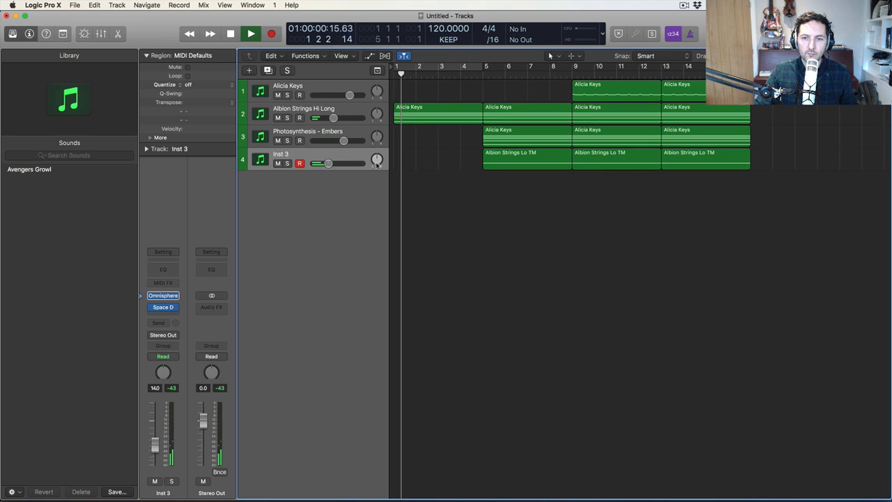
left_click_drag(329, 163, 323, 163)
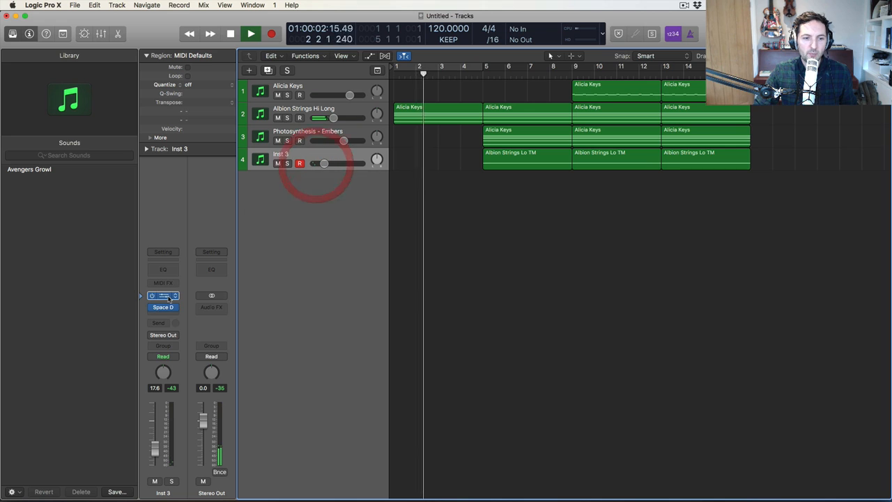
- Reduce the layer A level of the Retrophased Organic Rhodes patch in Omnisphere's layer mix and close its window
left_click(163, 295)
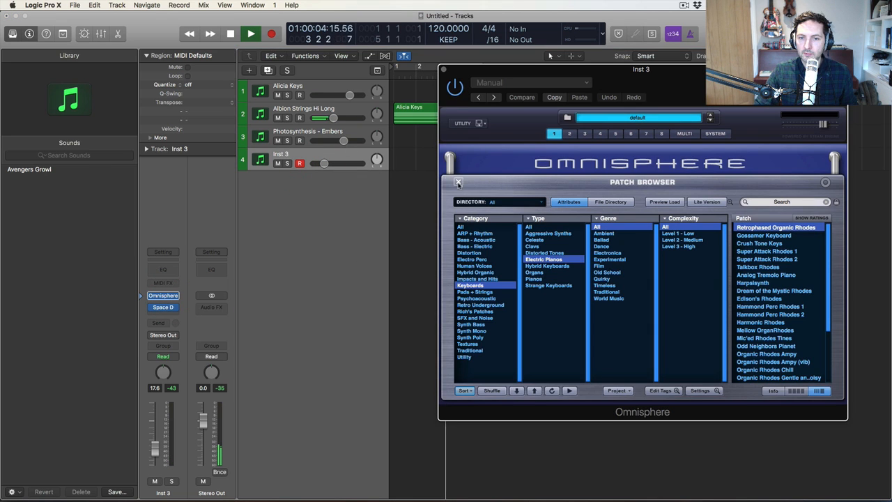
left_click(458, 182)
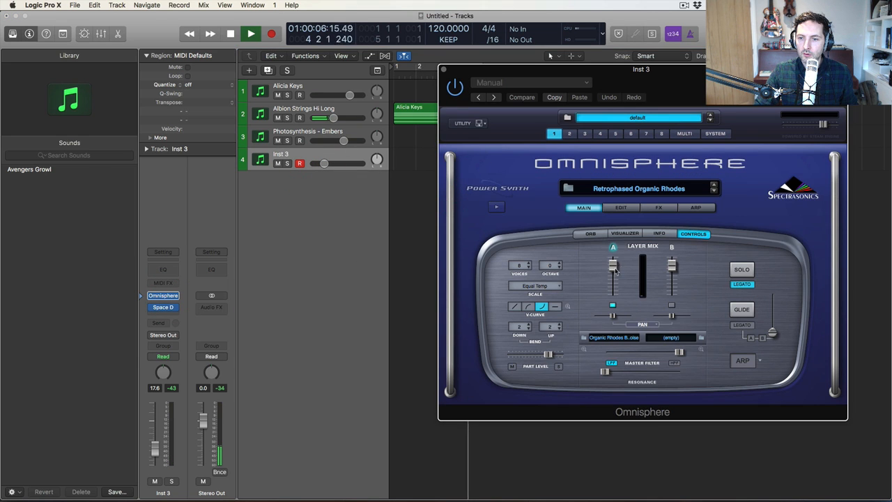
left_click_drag(613, 266, 616, 278)
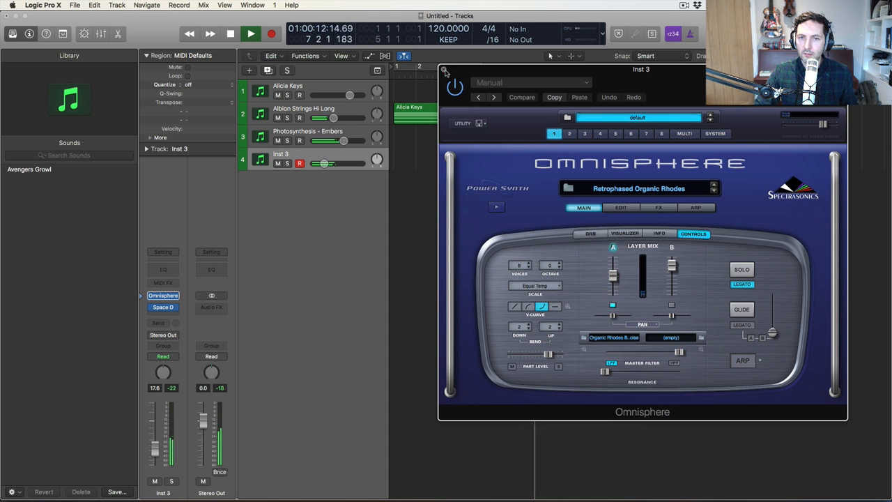
left_click(445, 69)
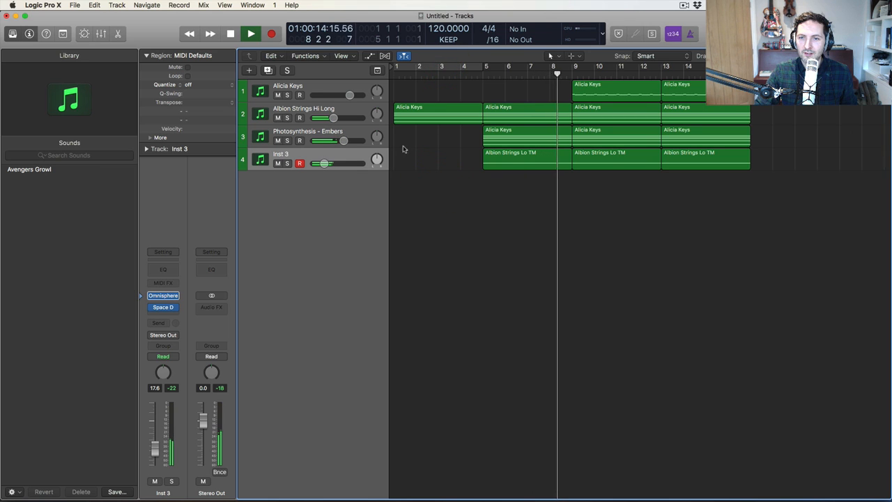
- Load the Albion Strings Hi TM preset from the Strings category into Kontakt on the Alicia Keys track
left_click(317, 94)
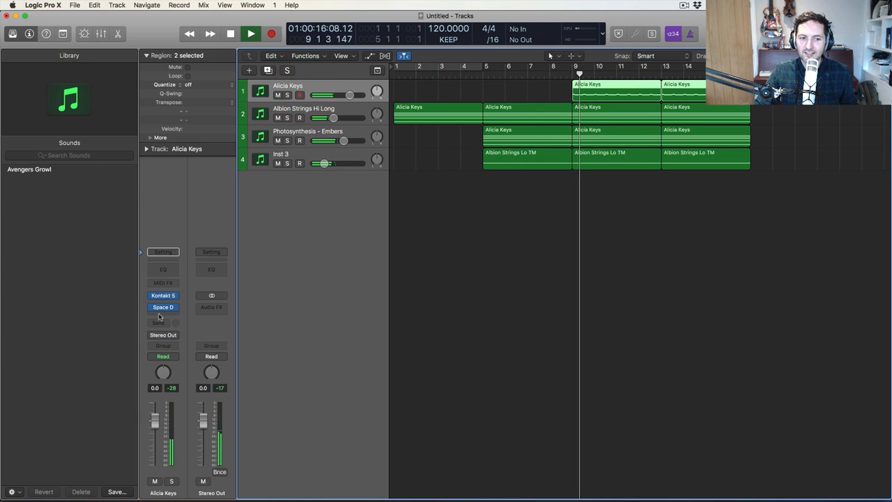
left_click(149, 297)
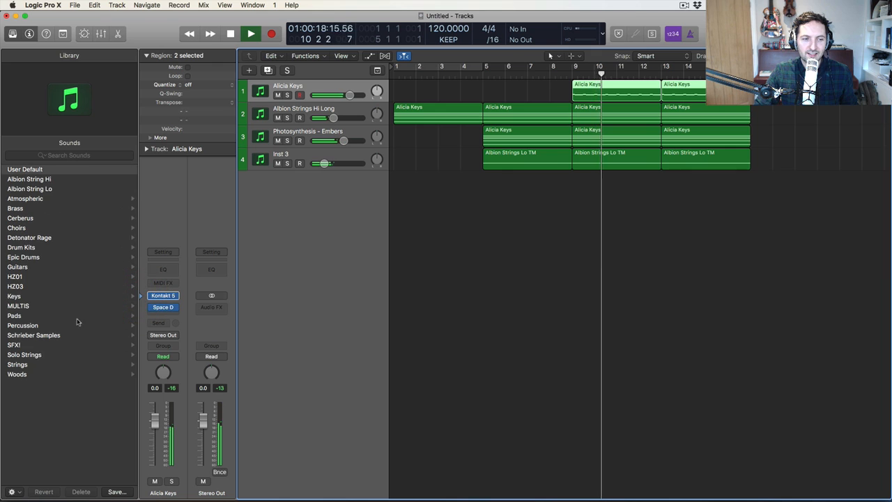
left_click(18, 364)
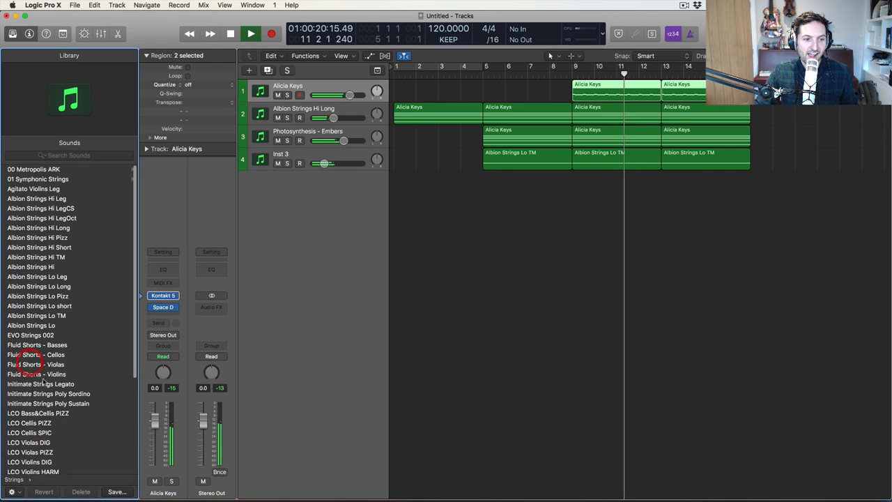
left_click(53, 258)
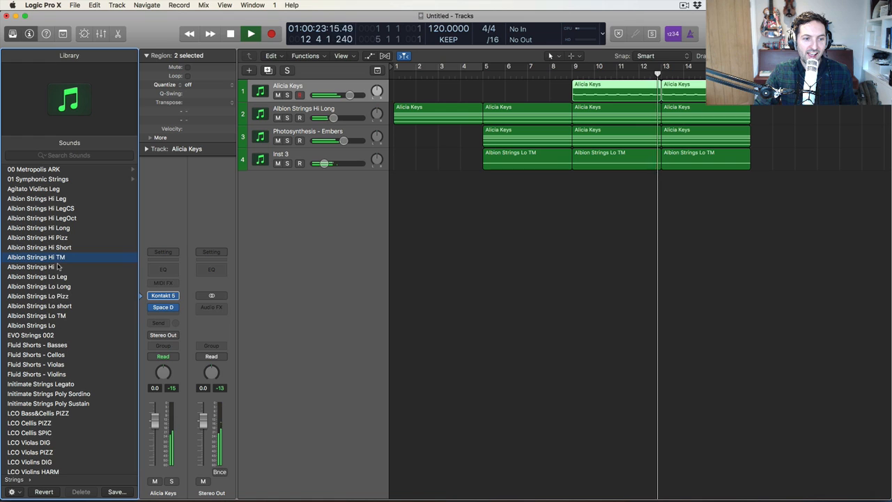
- Play from bar 9, raise the Alicia Keys track's volume to 6.0 dB while briefly soloing it, and stop playback
left_click(571, 74)
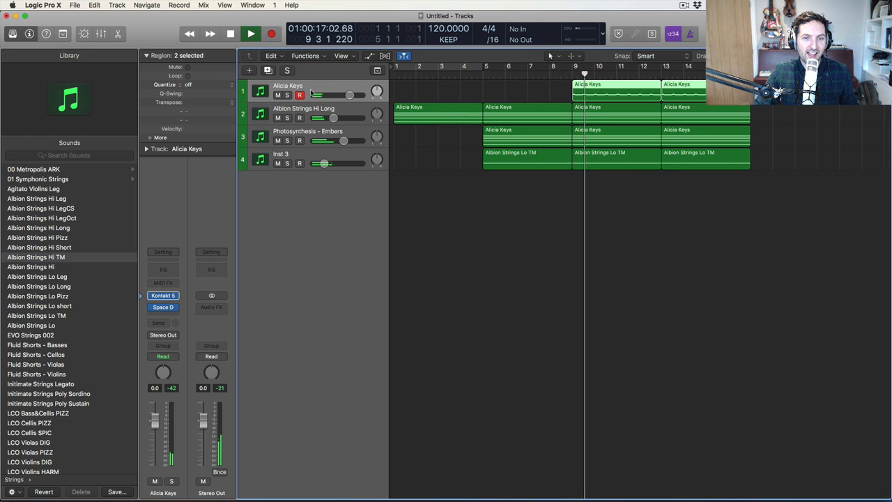
left_click(286, 95)
left_click_drag(346, 96, 426, 85)
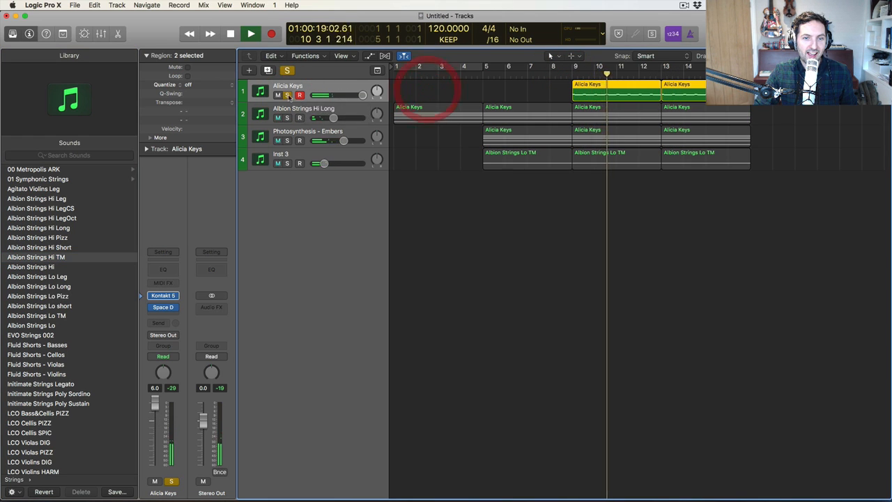
left_click(287, 95)
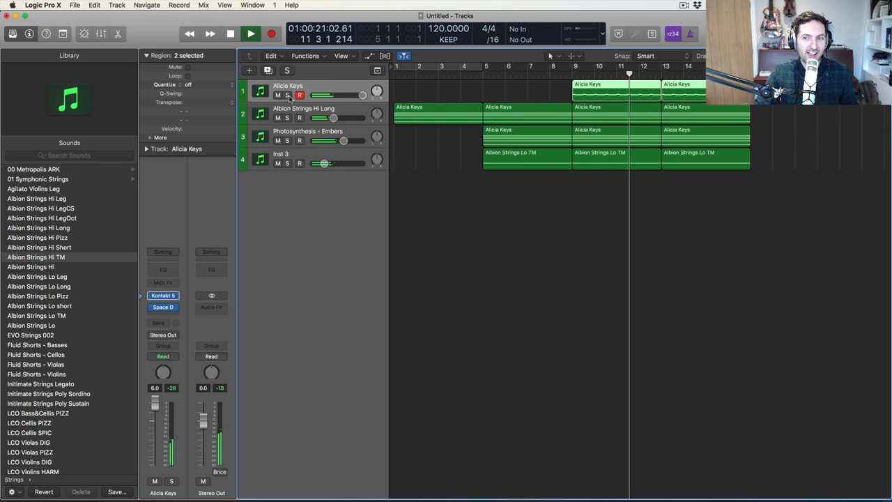
key("space")
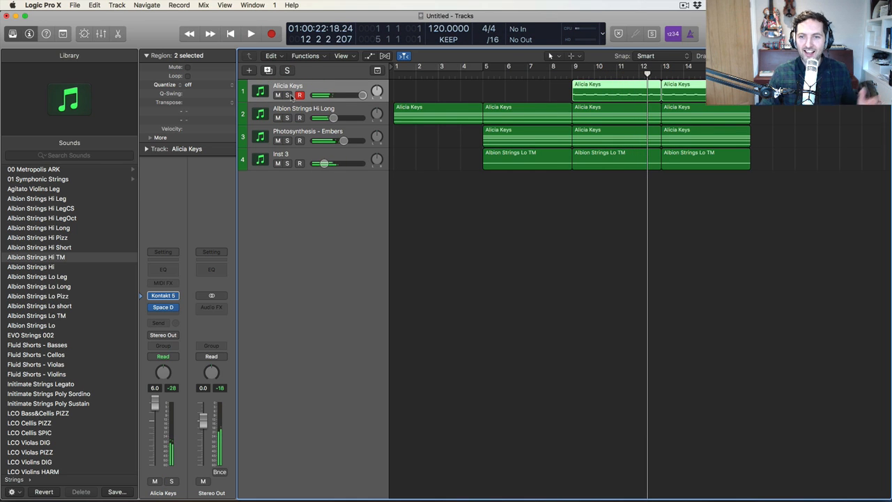